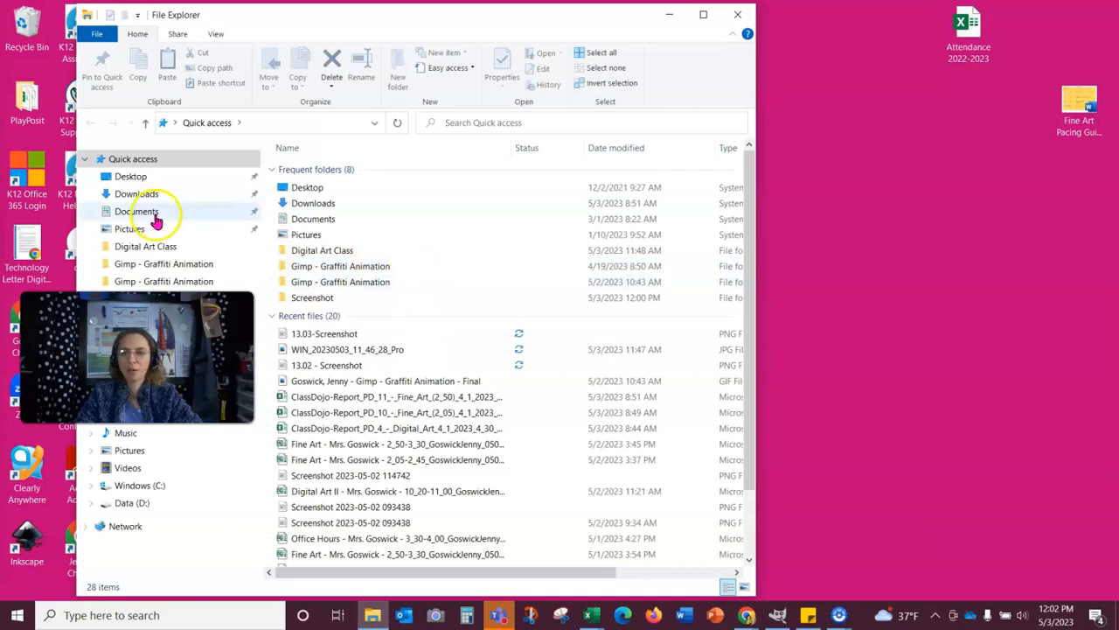
Step: Open the Tropical Landscape GIMP project from Documents > Digital Art Class > Gimp - Topical Landscape and minimize the File Explorer window
click(171, 218)
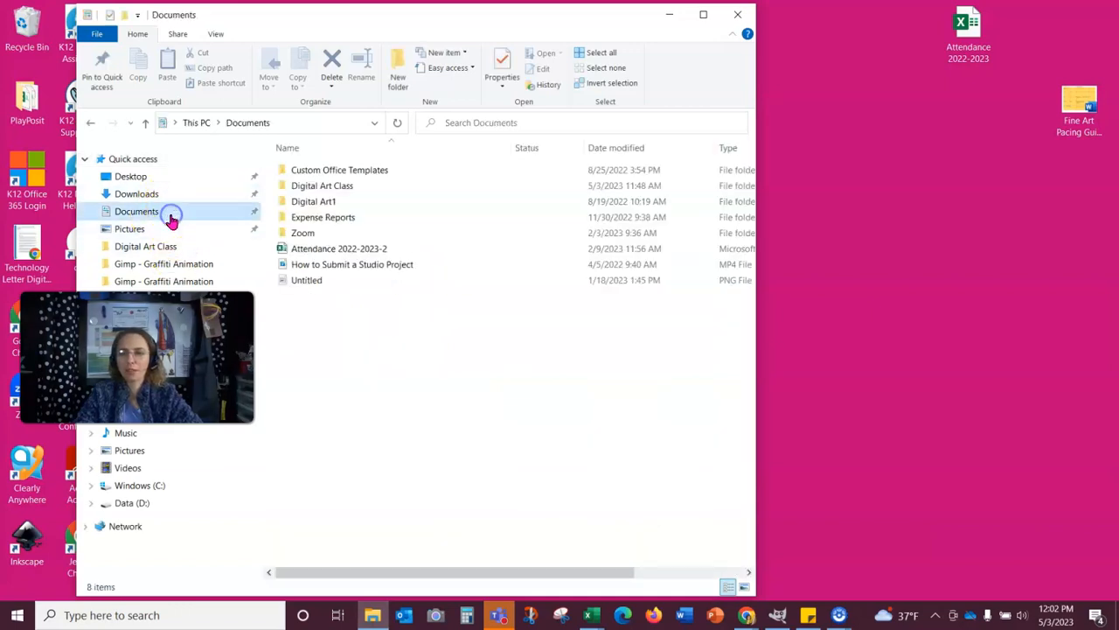
double_click(312, 185)
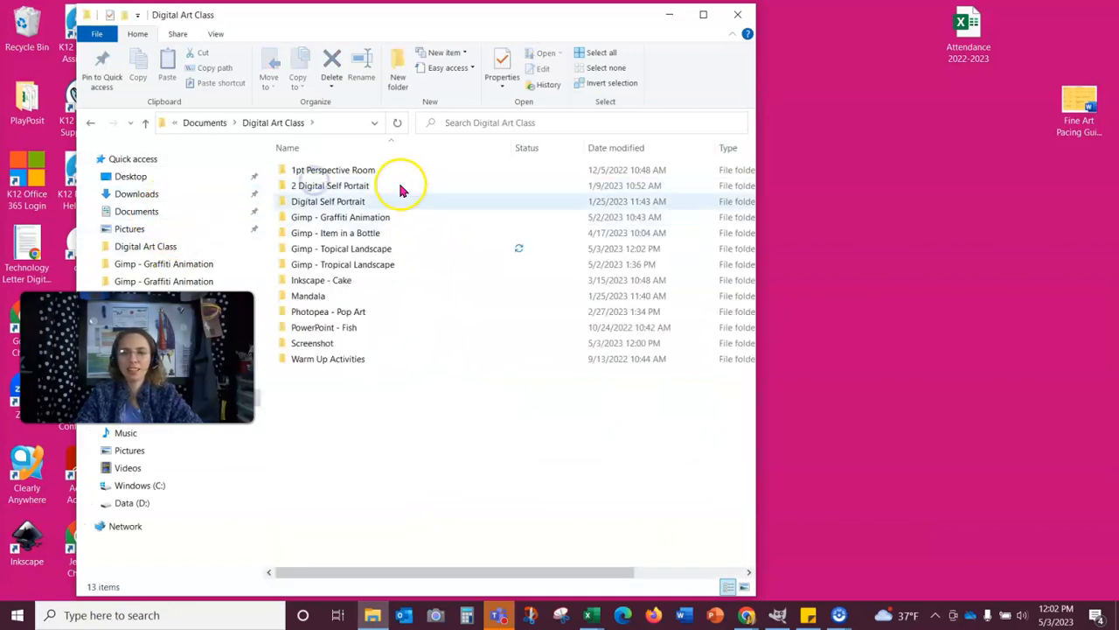
click(348, 249)
double_click(348, 249)
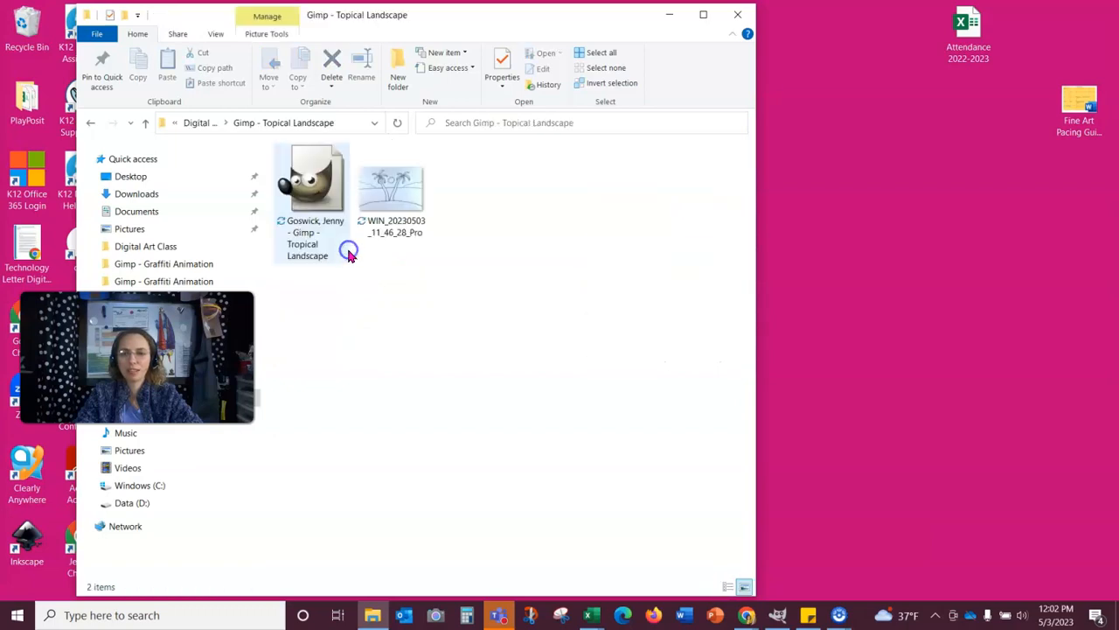
click(317, 227)
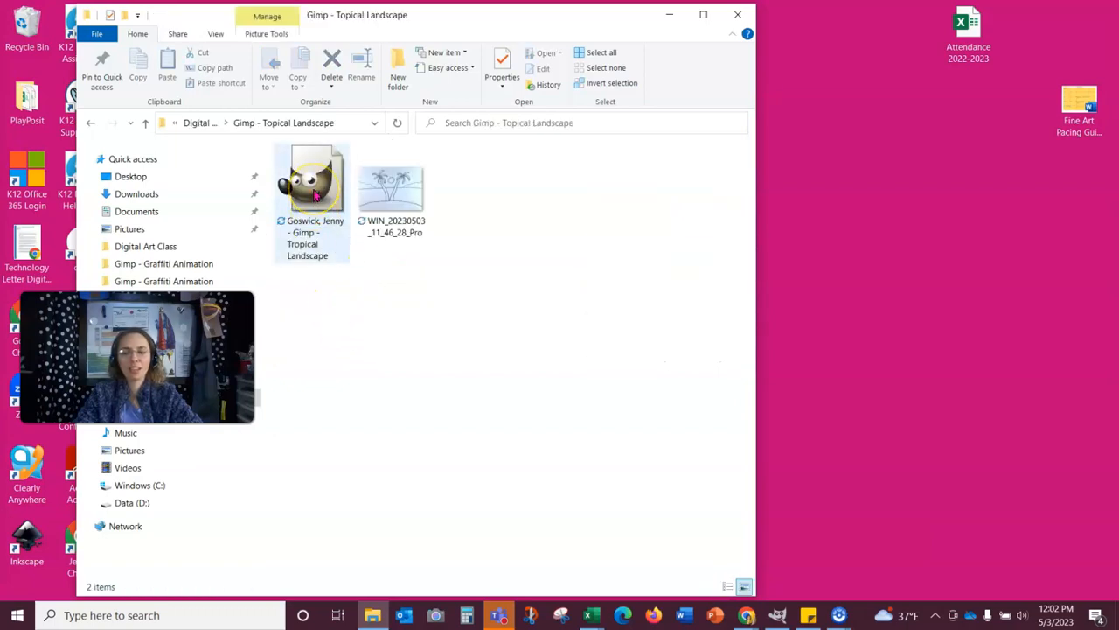
double_click(315, 194)
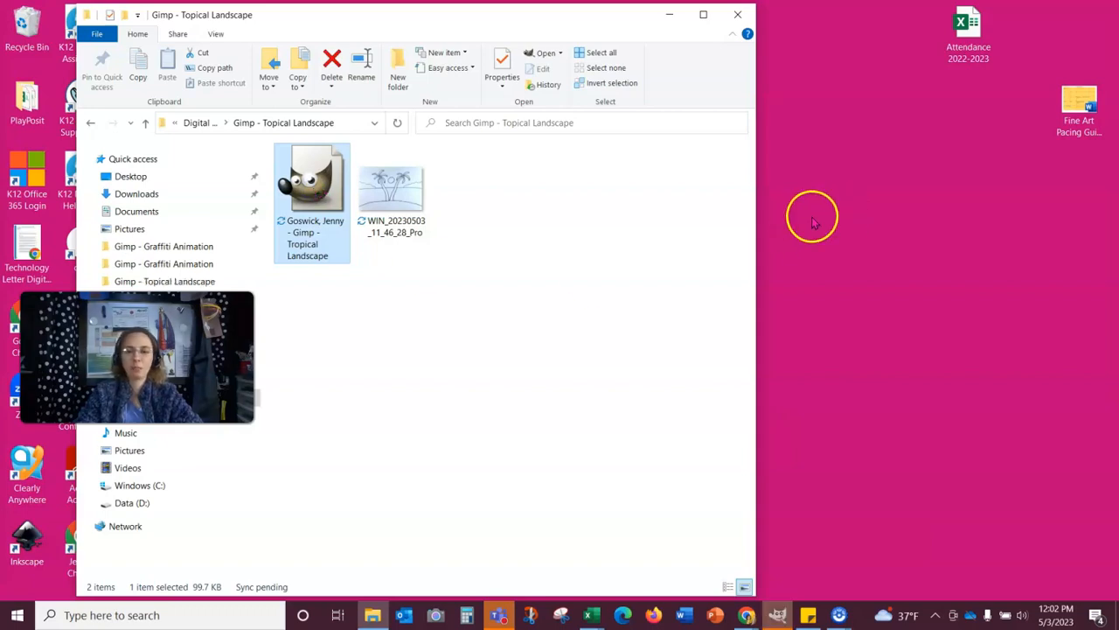
click(669, 14)
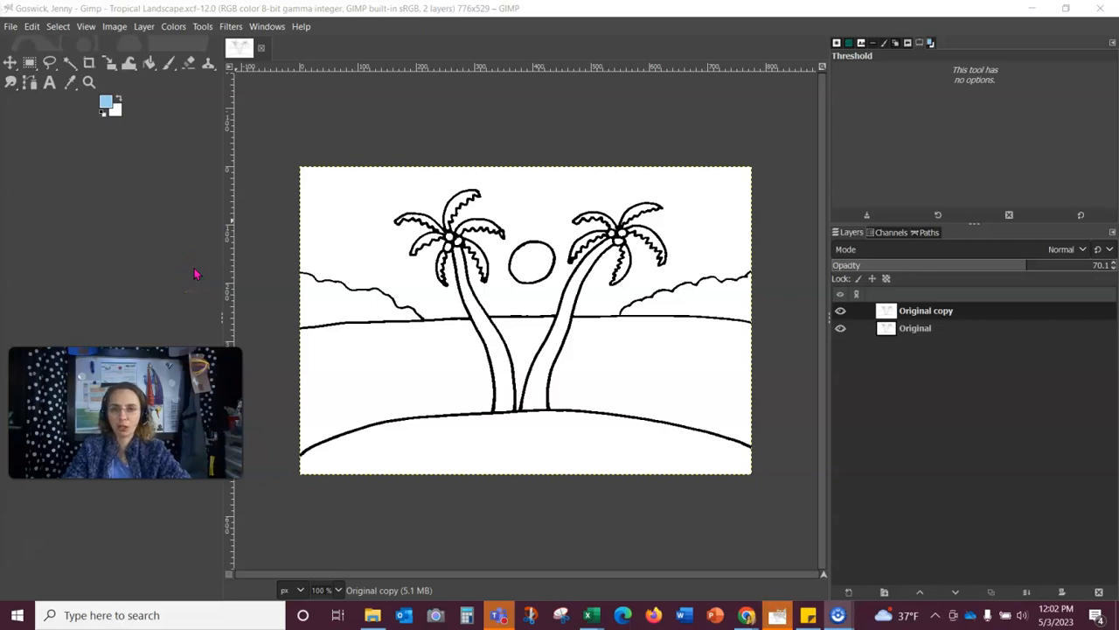
Step: Add the Colors dockable dialog to the workspace
click(267, 26)
click(288, 63)
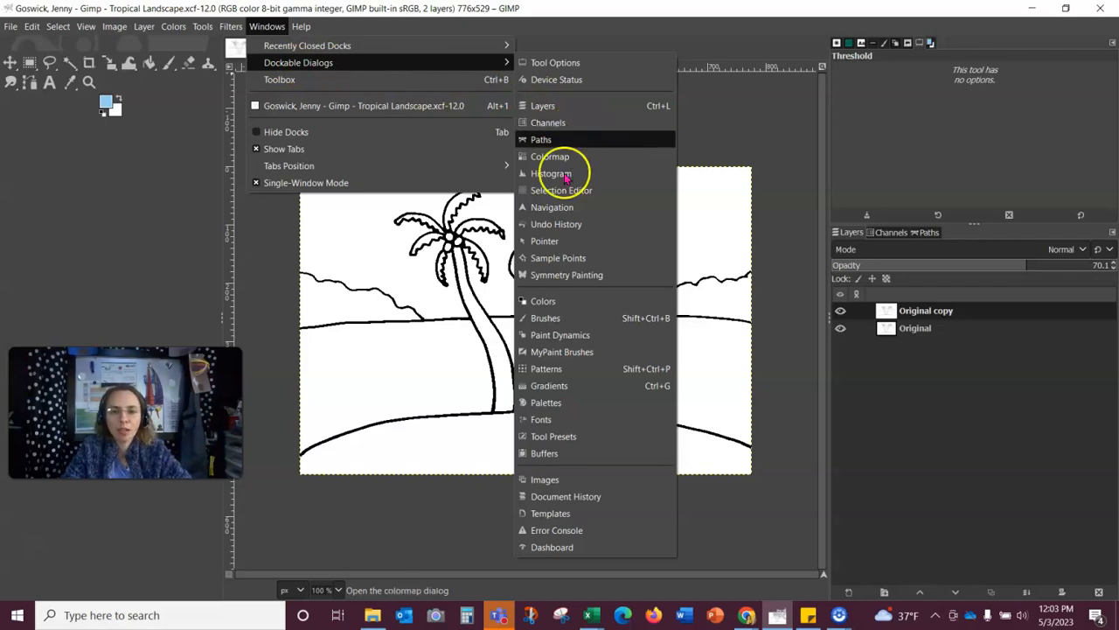
click(543, 301)
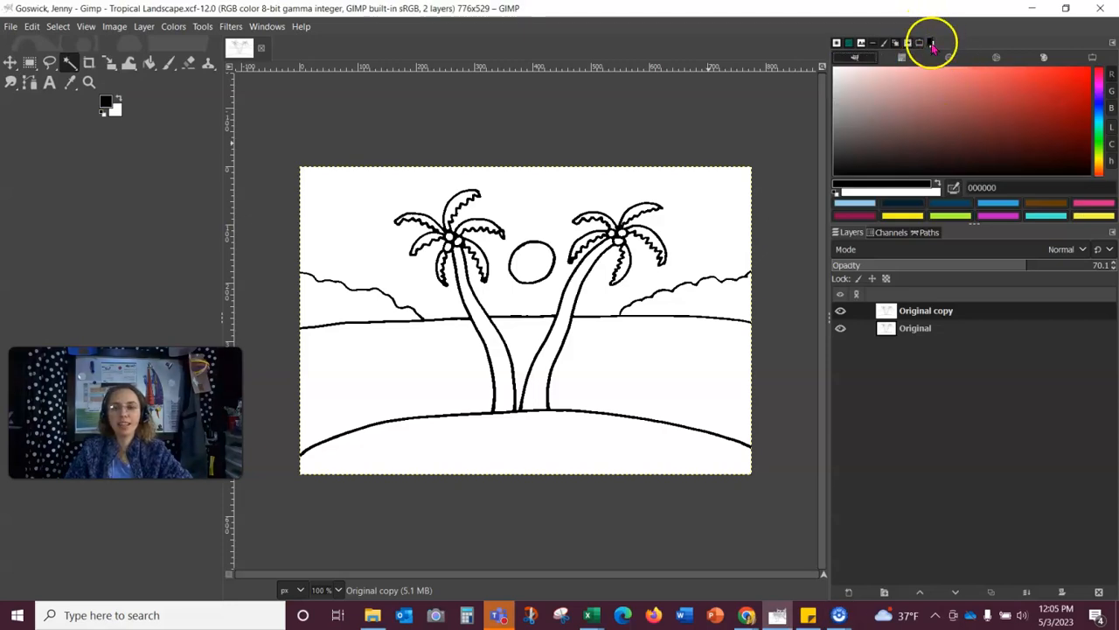
Step: Try out a red and a blue foreground colour, ending on blue 2591c3
click(1043, 95)
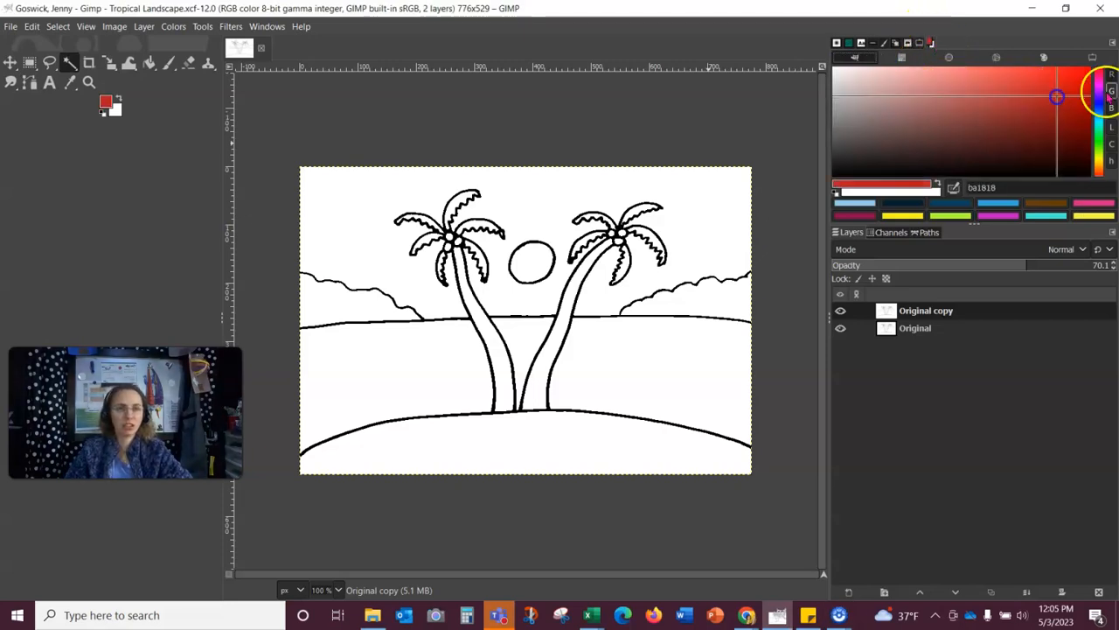
drag(1099, 87, 1099, 120)
drag(1086, 80, 1049, 96)
click(1099, 114)
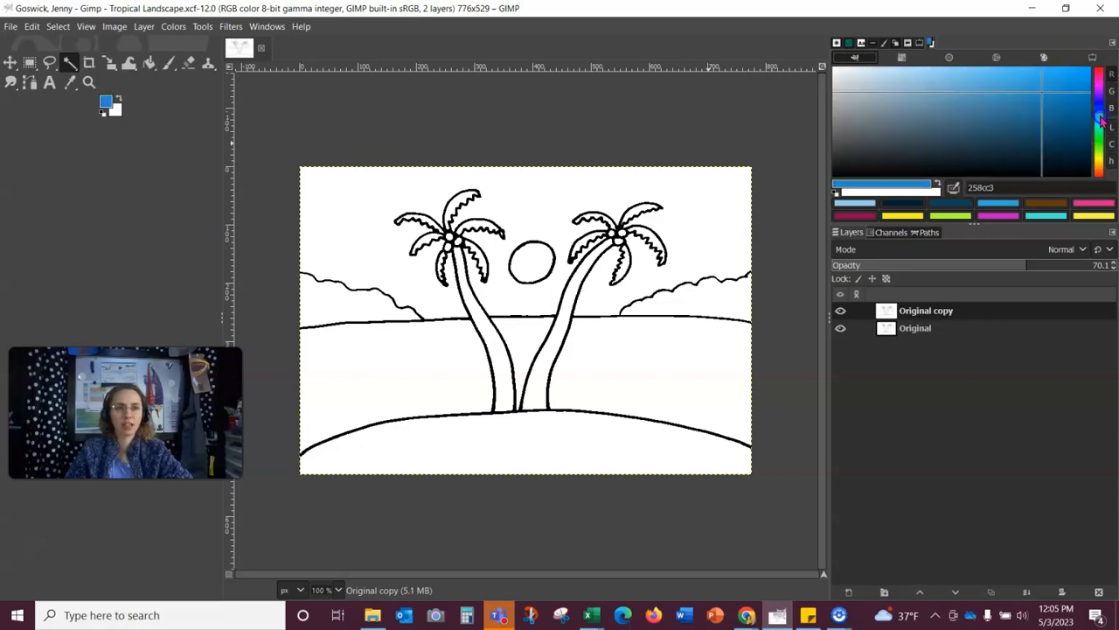
click(919, 135)
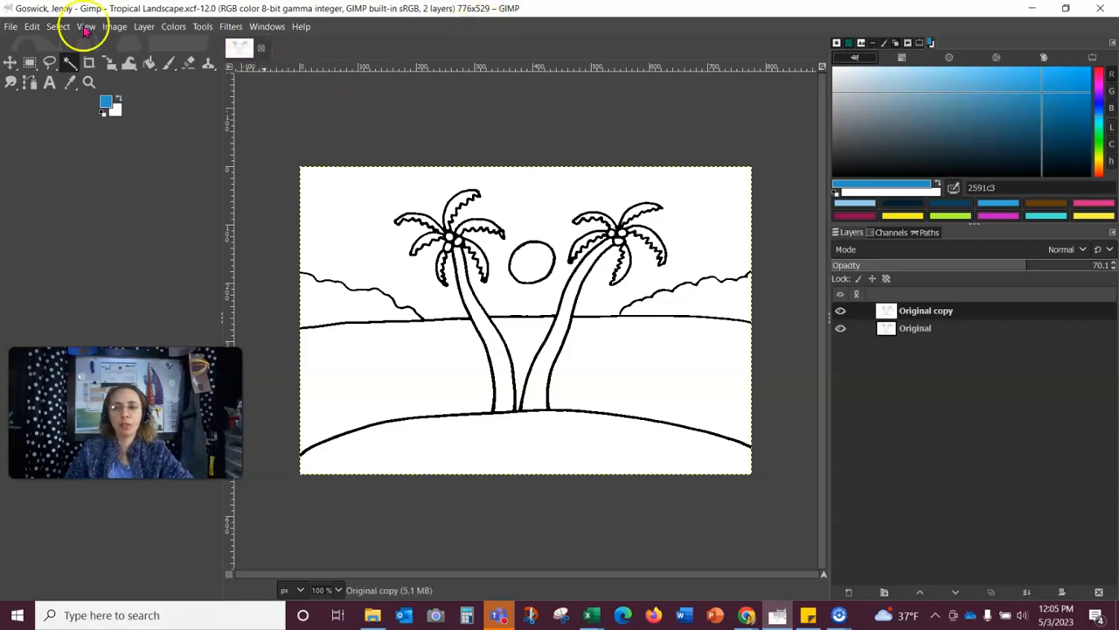
Step: Select the sand mound beneath the palm trees on the Original copy layer with the Fuzzy Select tool
click(203, 26)
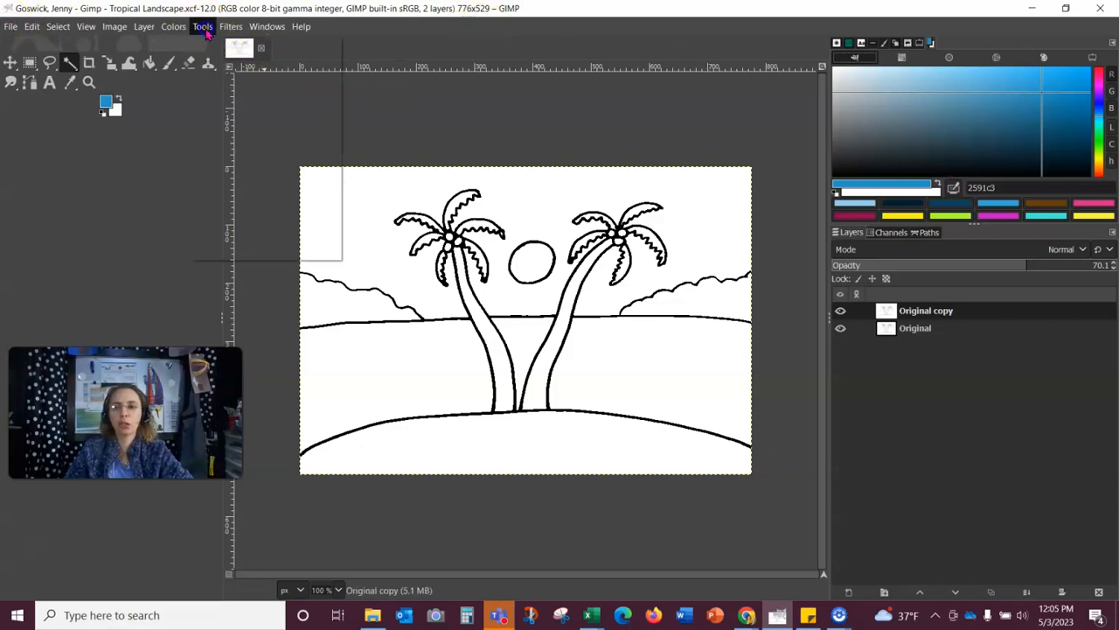
mouse_move(226, 52)
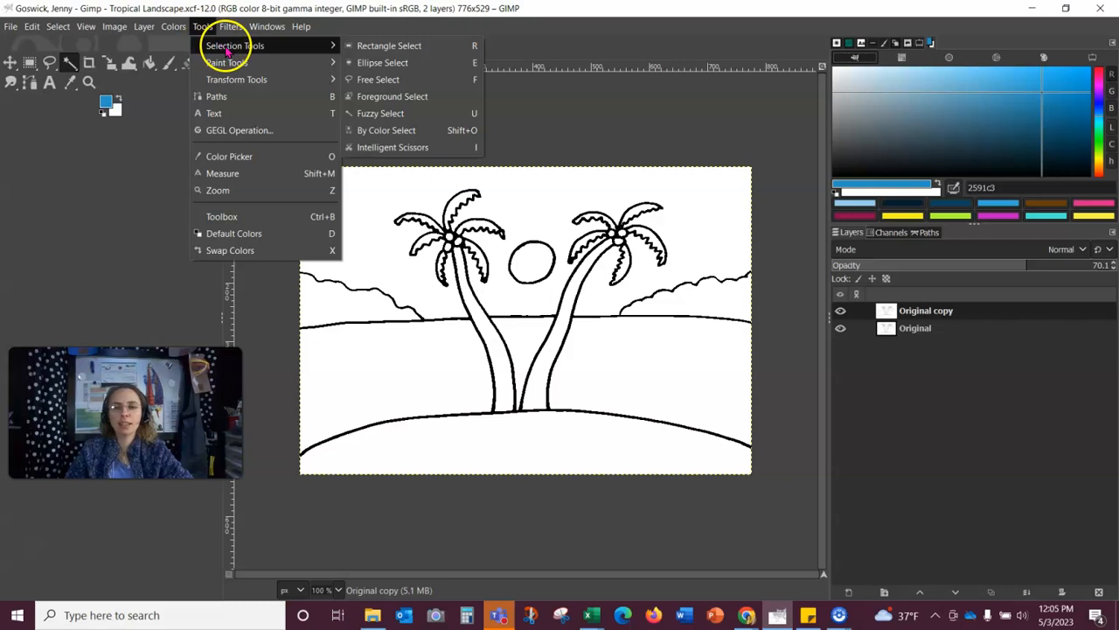
click(401, 117)
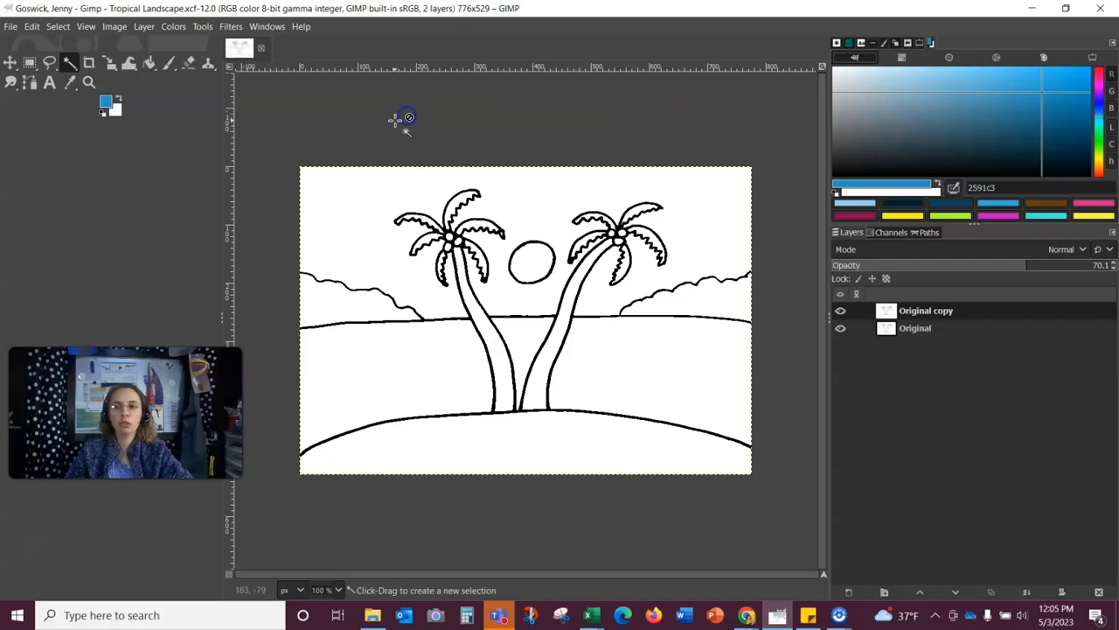
click(76, 67)
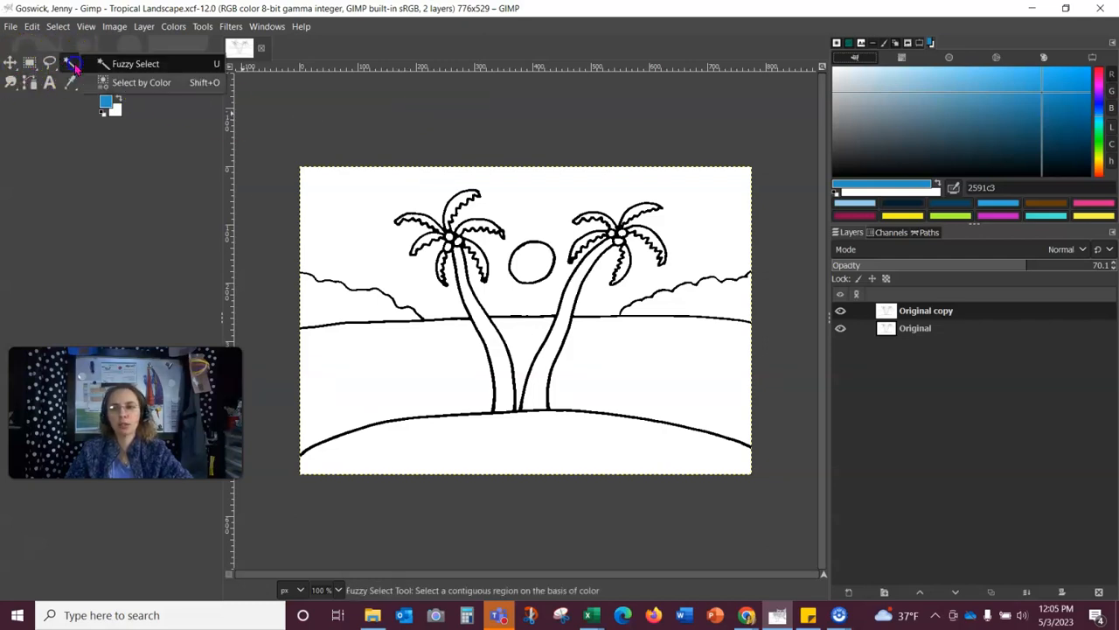
click(136, 66)
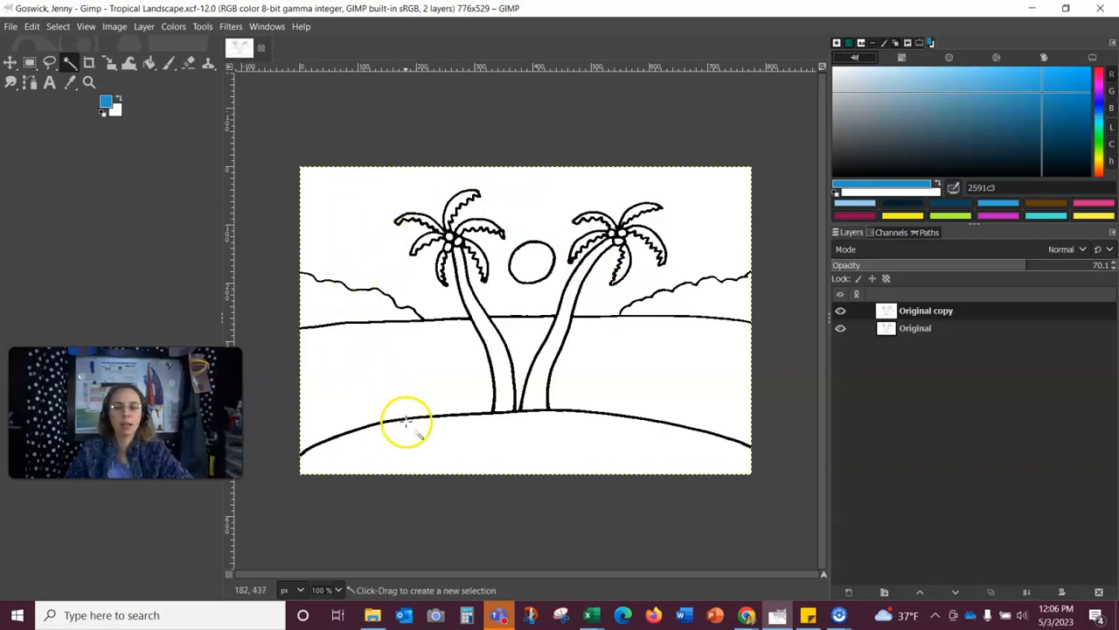
click(487, 445)
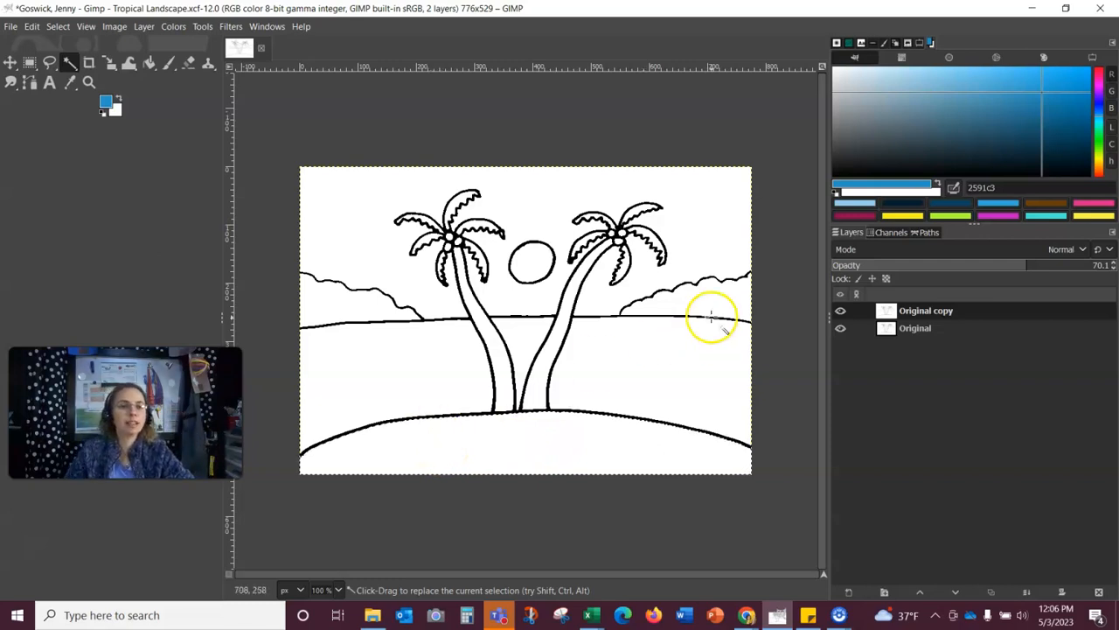
Step: Set the foreground colour to light sand ebc477 and fill the selected sand mound with it
click(1099, 168)
drag(1100, 171, 1100, 170)
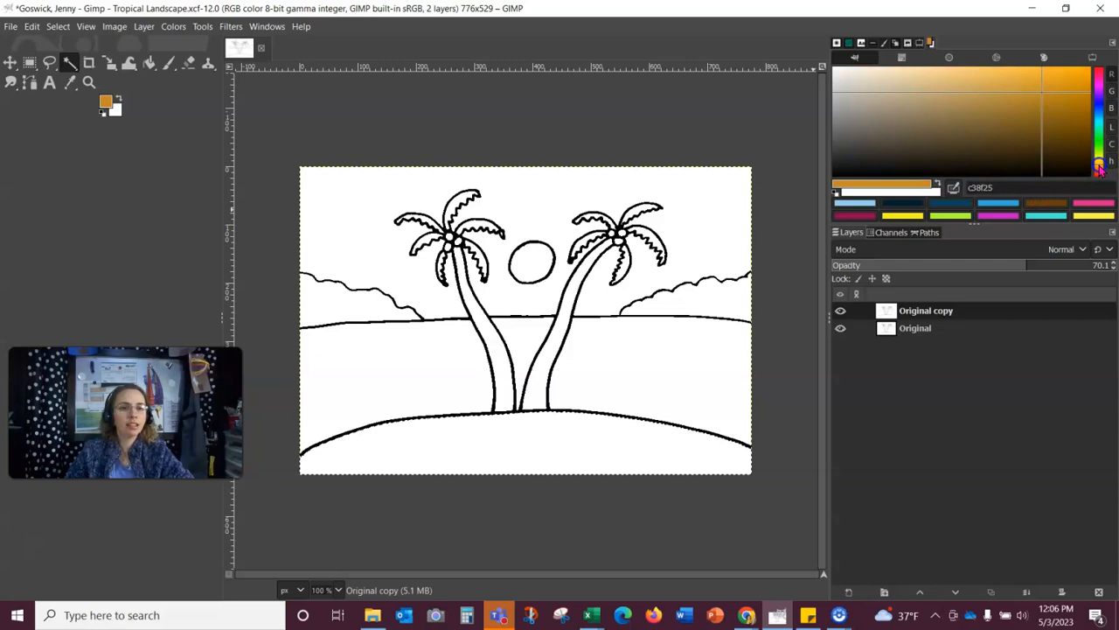
click(986, 103)
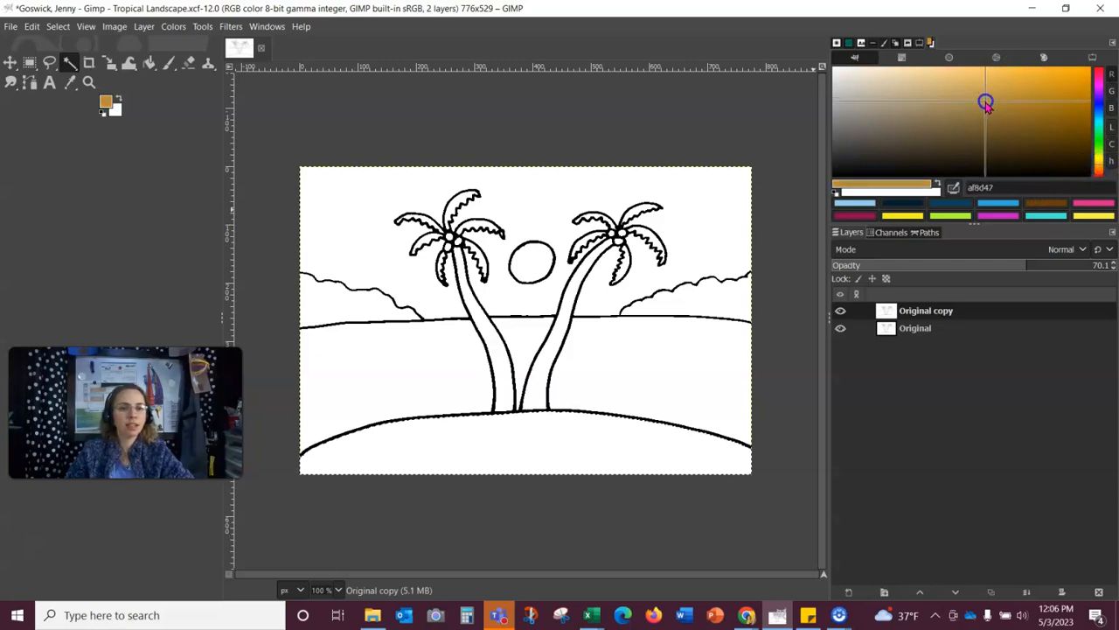
drag(985, 104, 961, 78)
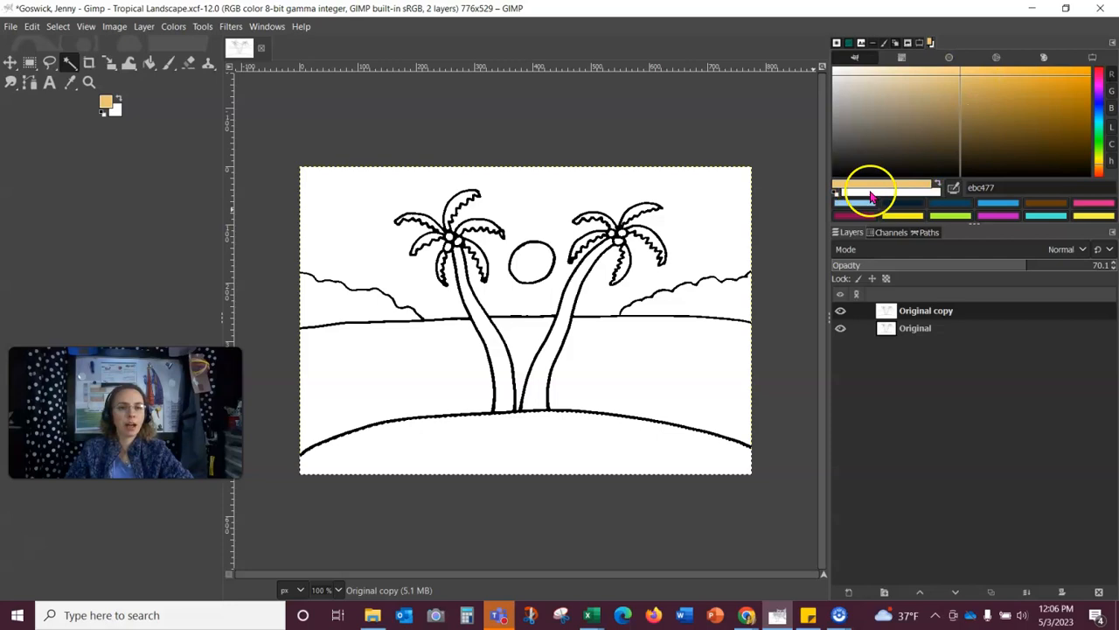
drag(105, 101, 440, 352)
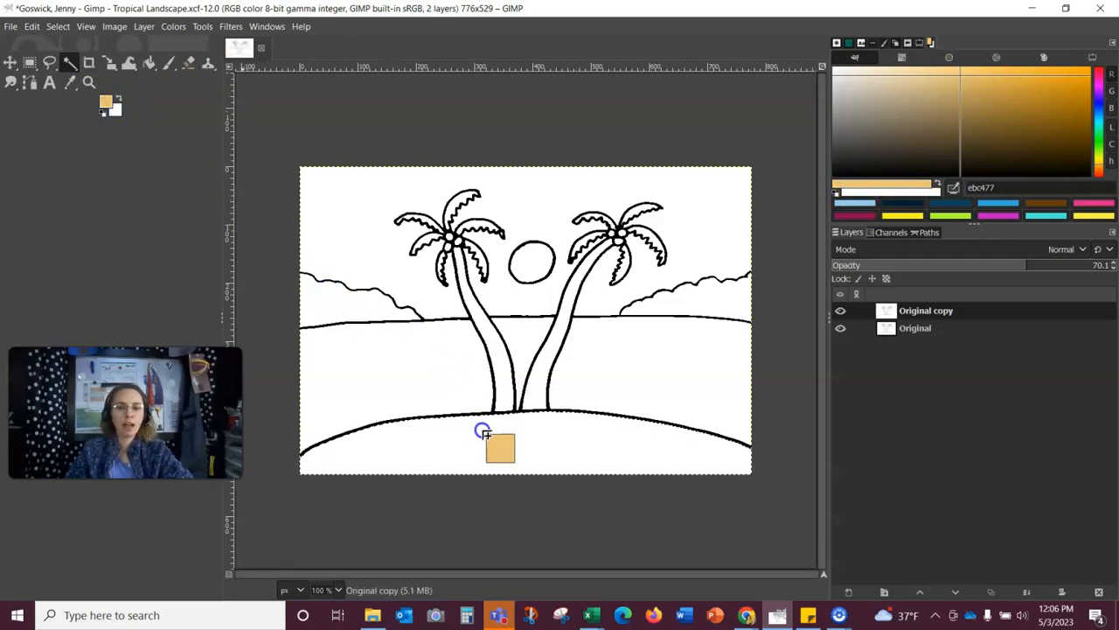
drag(484, 435, 486, 436)
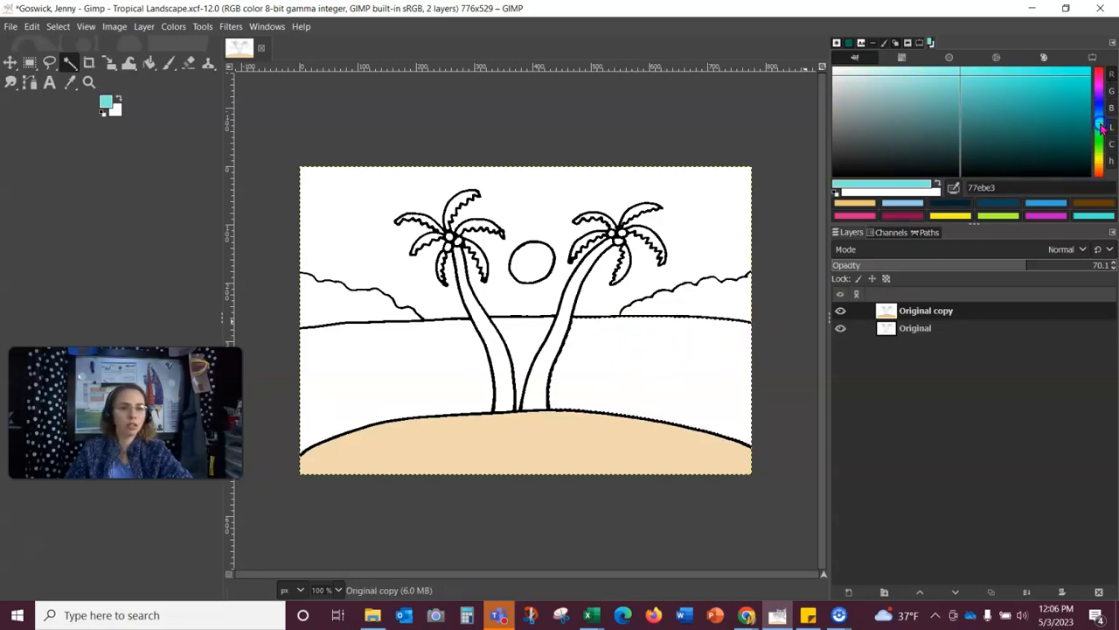
Step: Set the foreground colour to turquoise 41ddd3 and fill the three water areas beside and between the palm trunks
drag(1024, 94, 1017, 83)
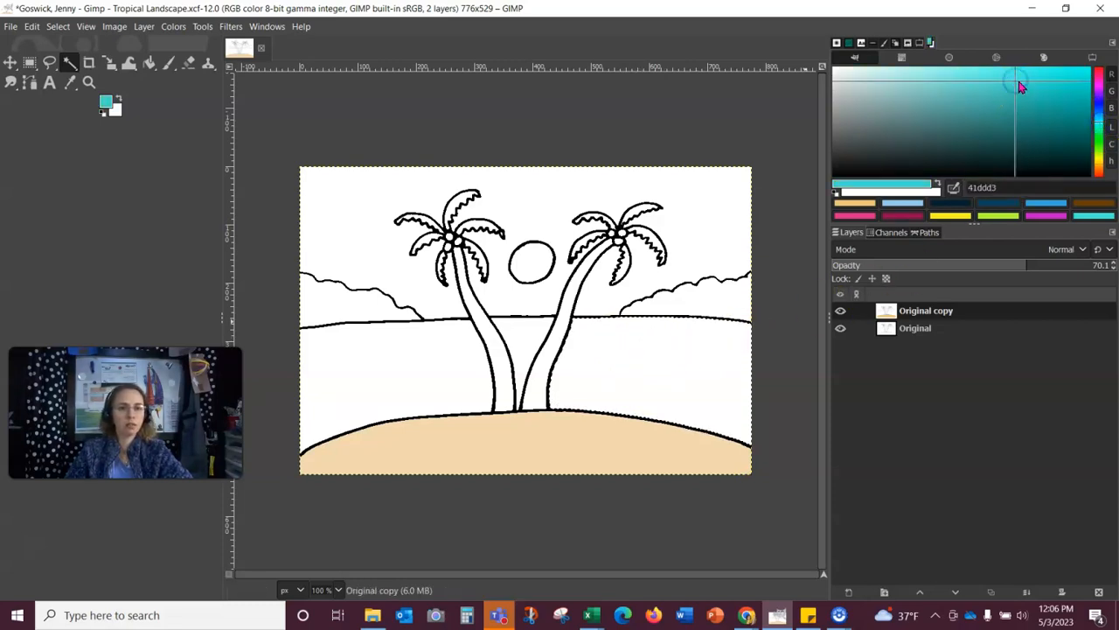
drag(904, 185, 656, 365)
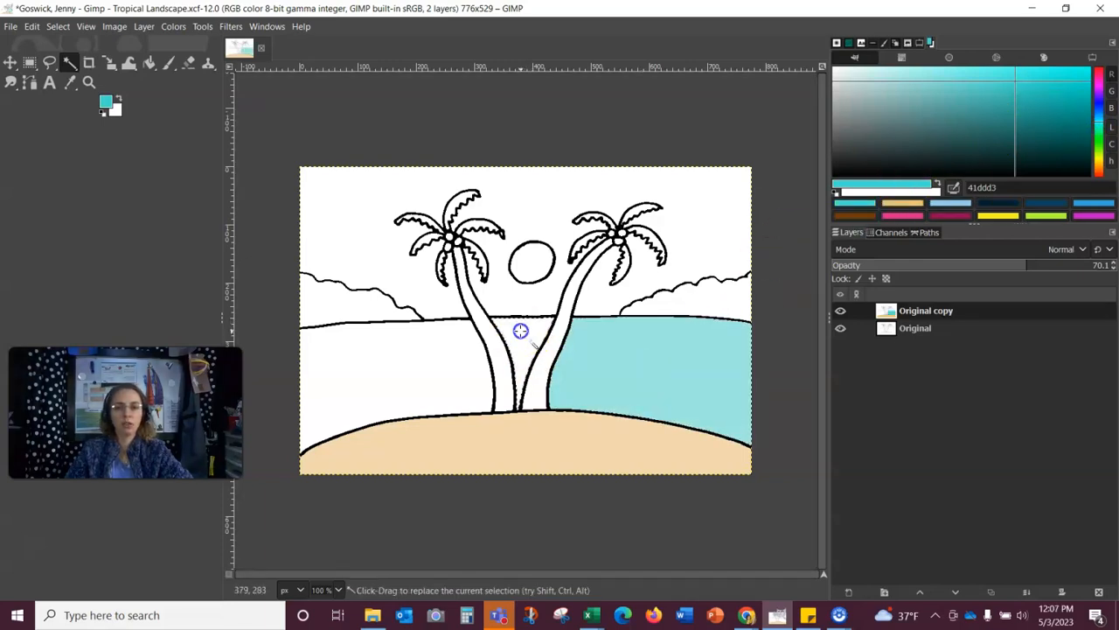
drag(857, 187, 529, 331)
click(409, 371)
drag(892, 182, 396, 369)
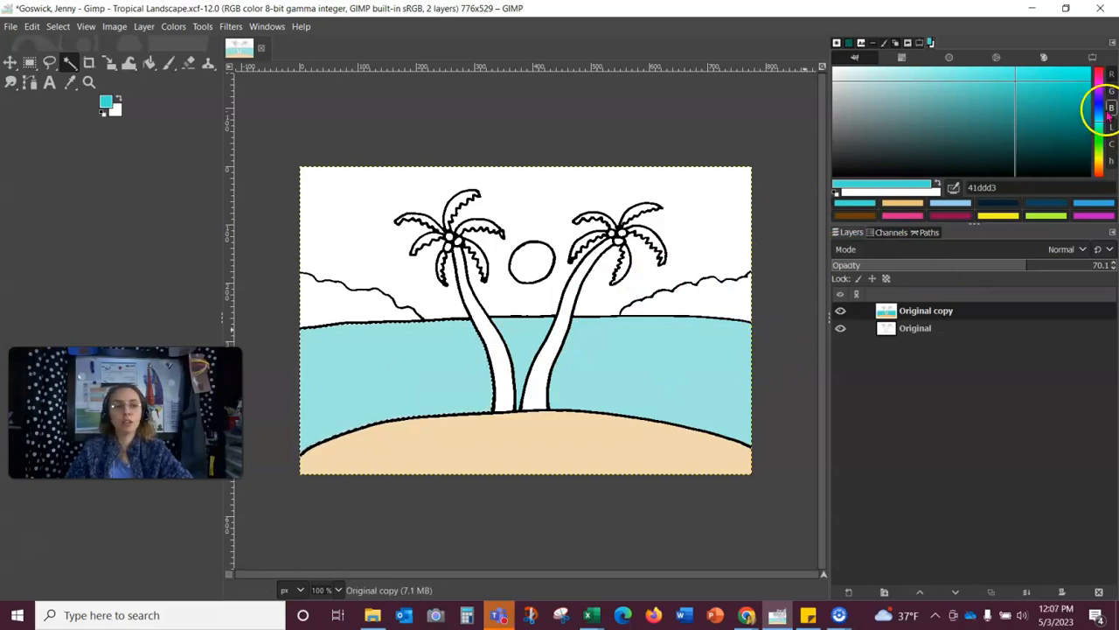
Step: Select the sky and fill it with the blue foreground colour 4a8bed
click(1104, 116)
click(1014, 79)
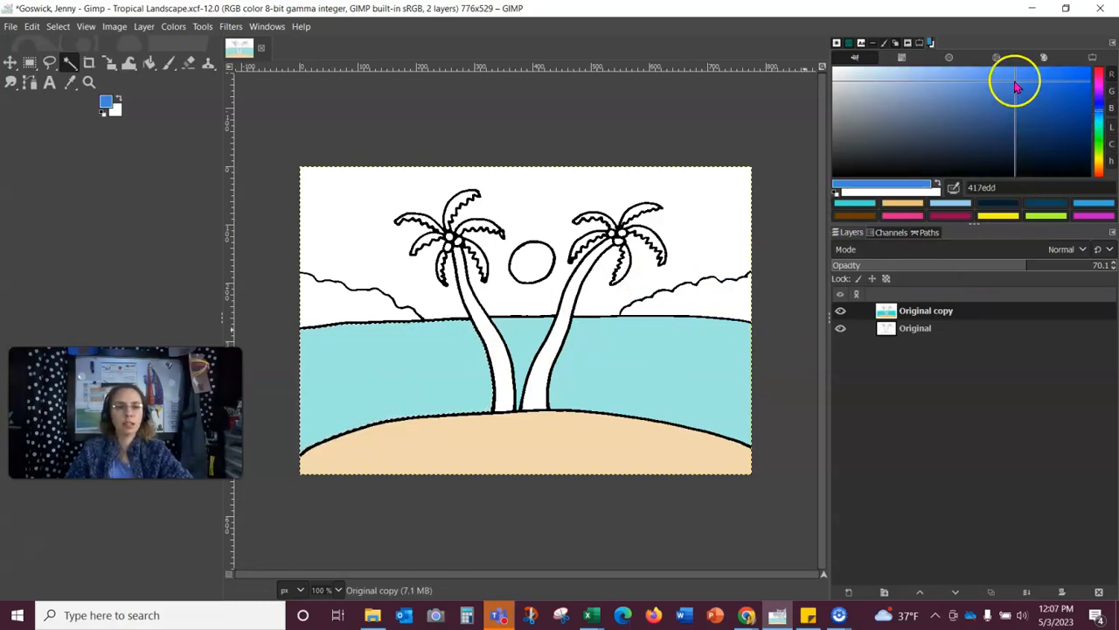
click(697, 216)
drag(833, 195, 712, 226)
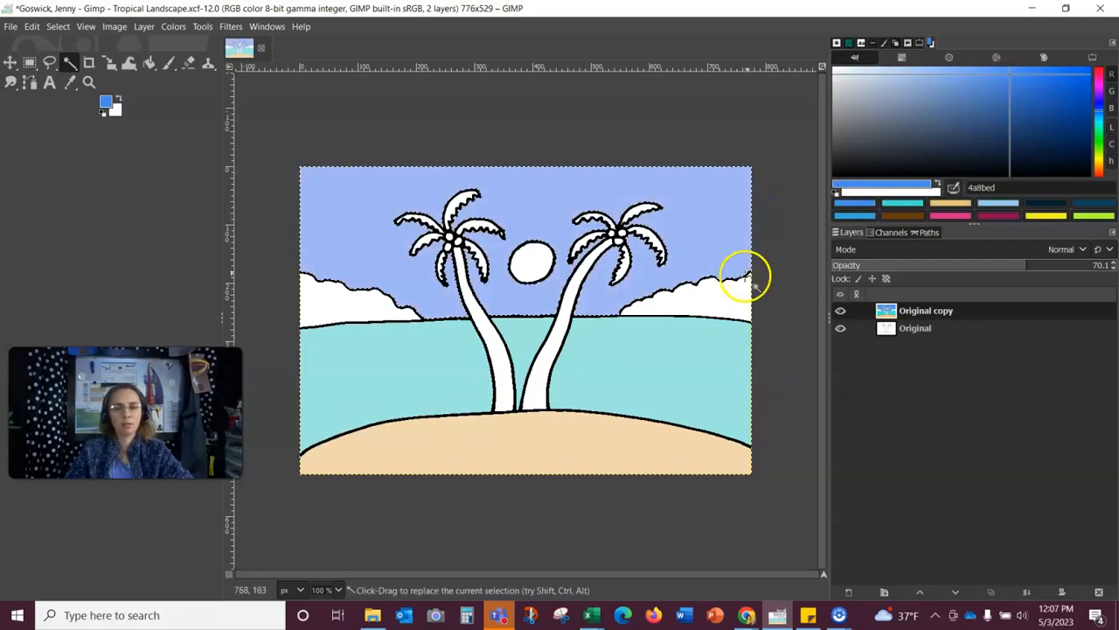
Step: Set the foreground colour to green 6bc64d and fill both bushy hills on the horizon with it
click(707, 300)
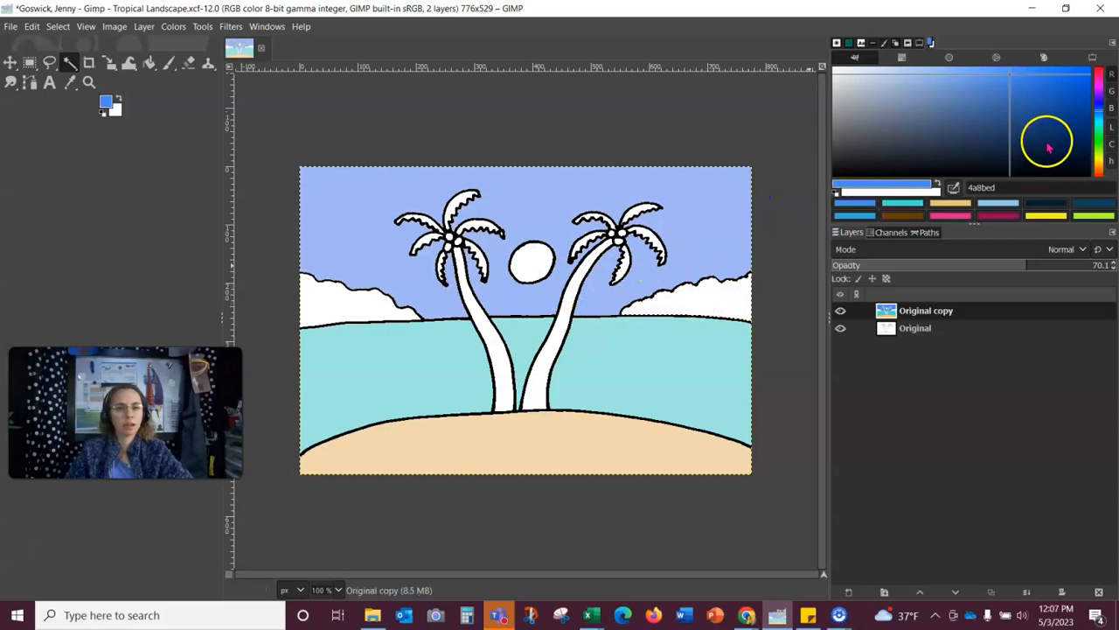
click(1099, 142)
drag(1034, 107, 992, 94)
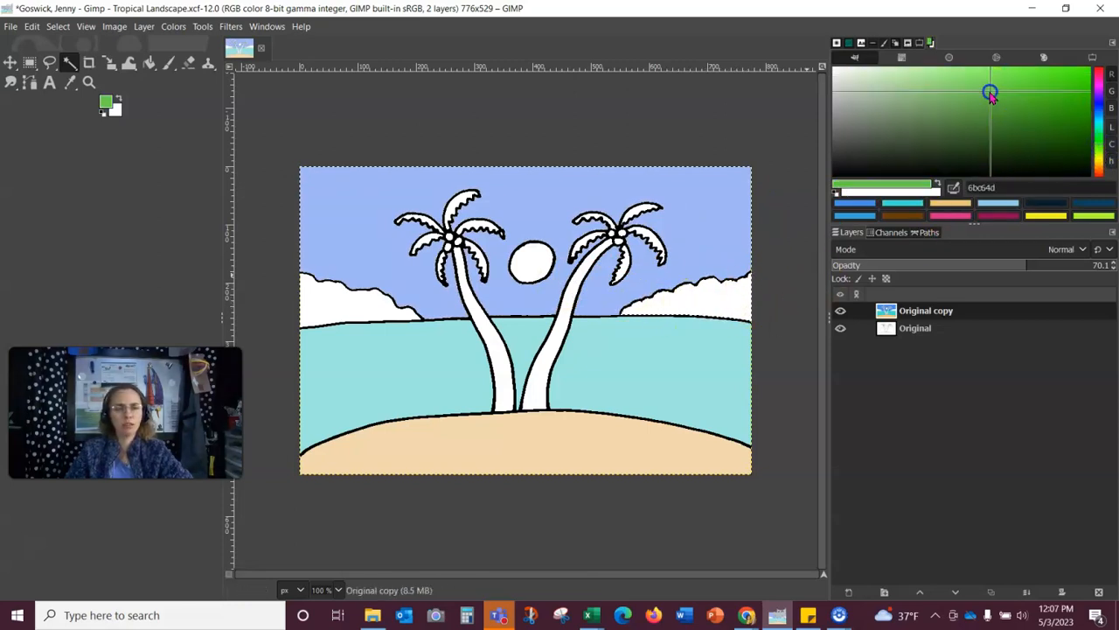
drag(924, 187, 717, 294)
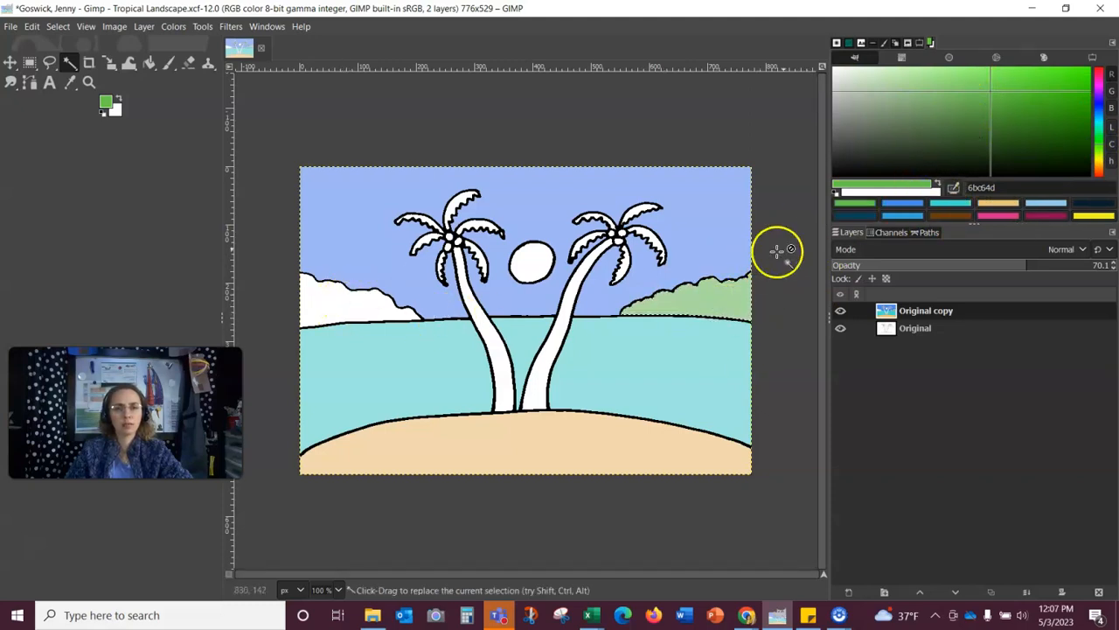
drag(857, 183, 341, 303)
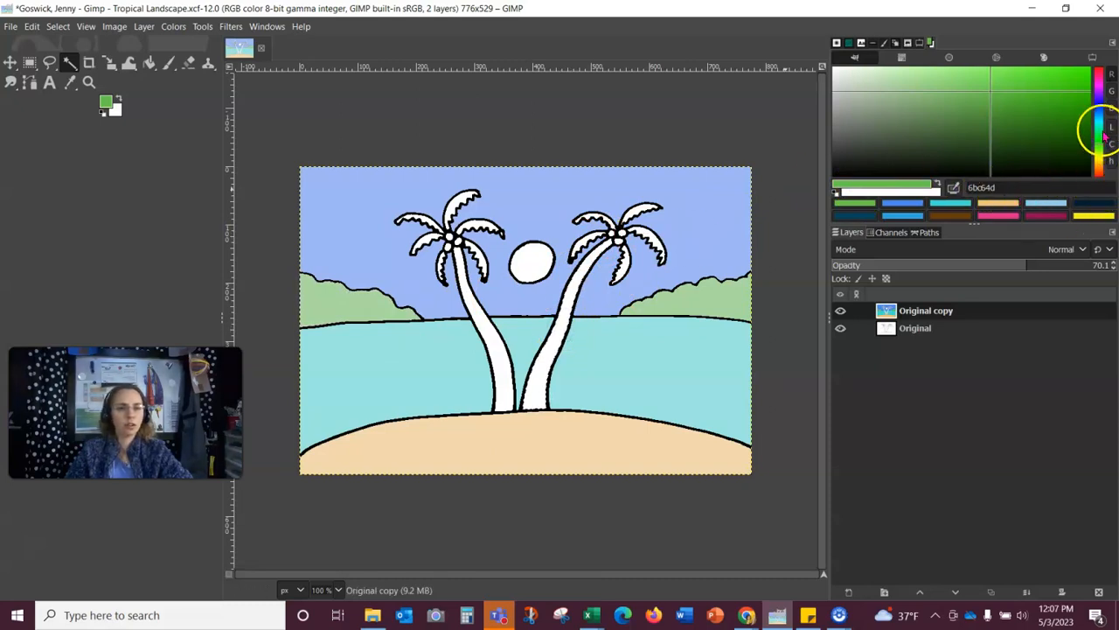
Step: Set the foreground colour to dark brown 574715, select the right palm trunk and fill it
drag(1105, 178, 1100, 167)
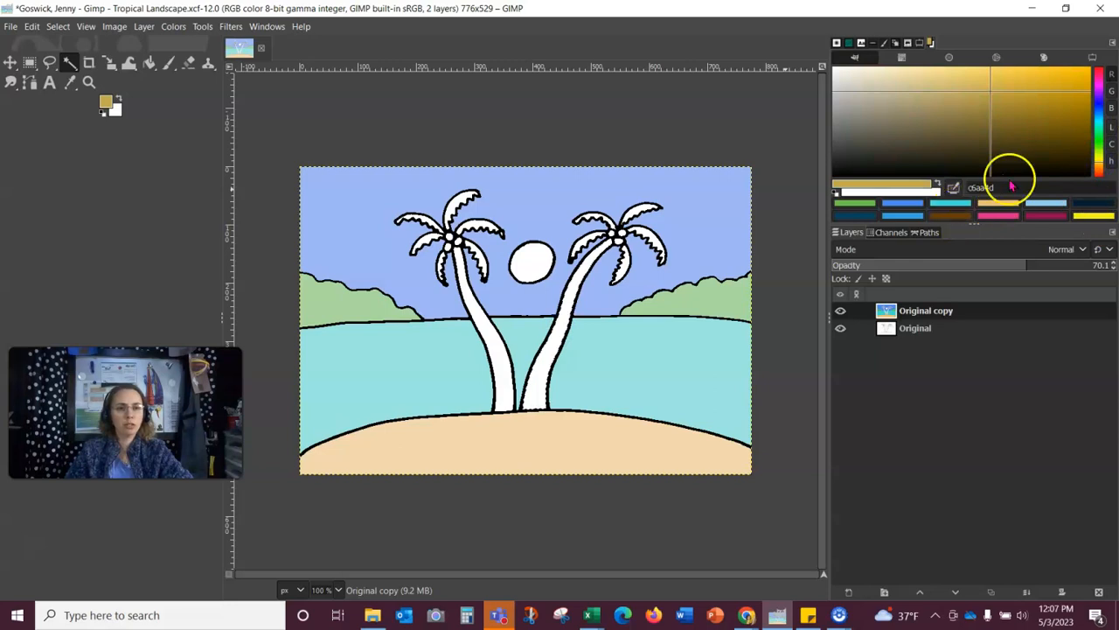
drag(1008, 131, 1029, 142)
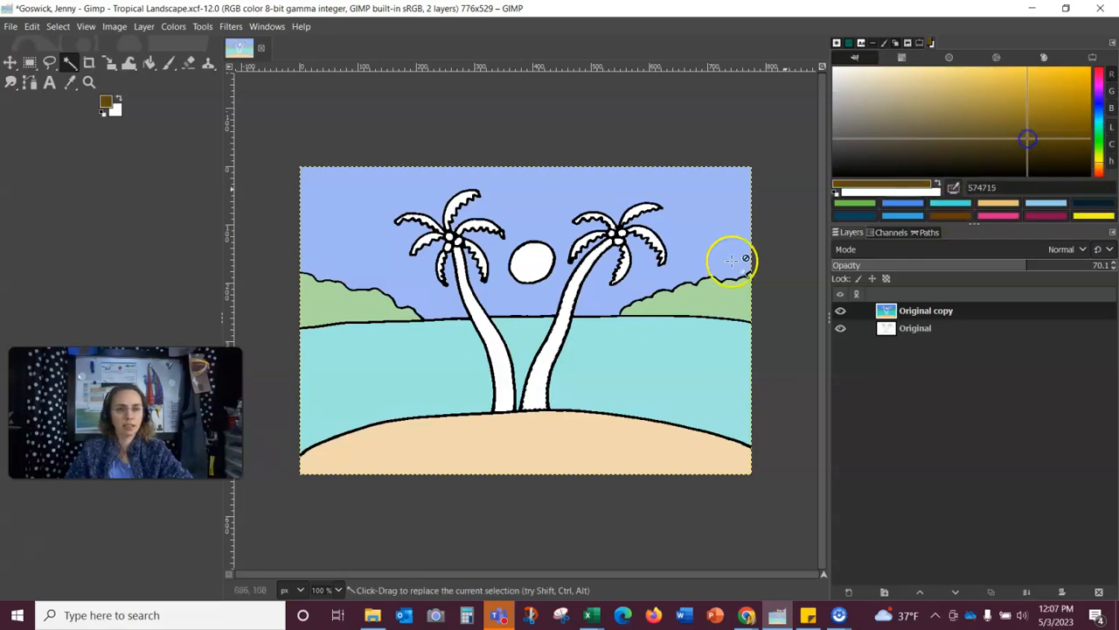
click(548, 350)
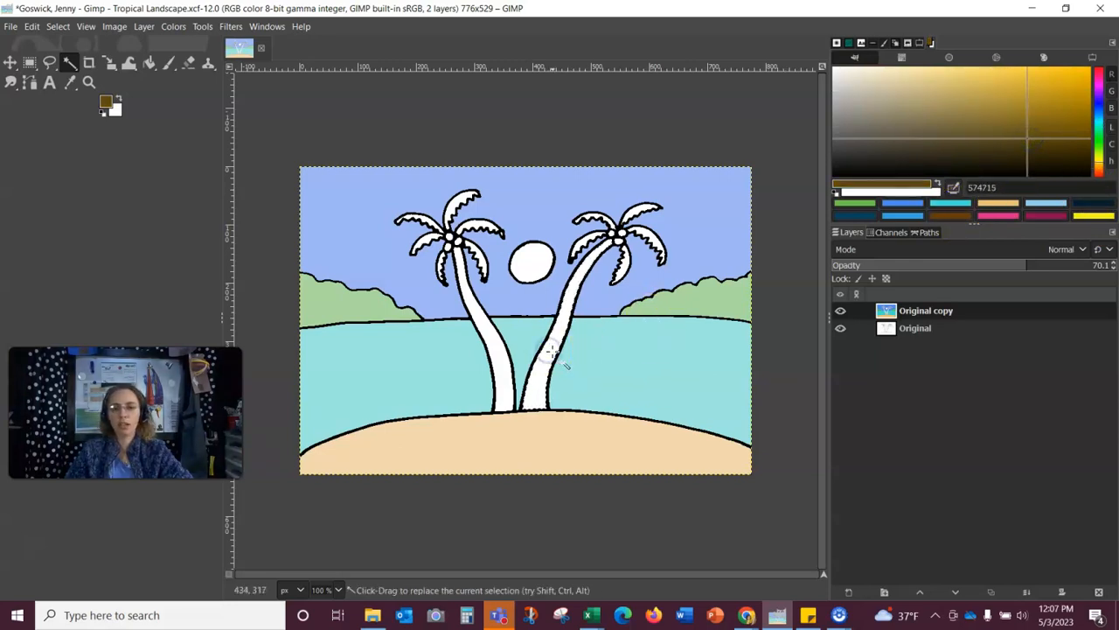
drag(892, 184, 543, 355)
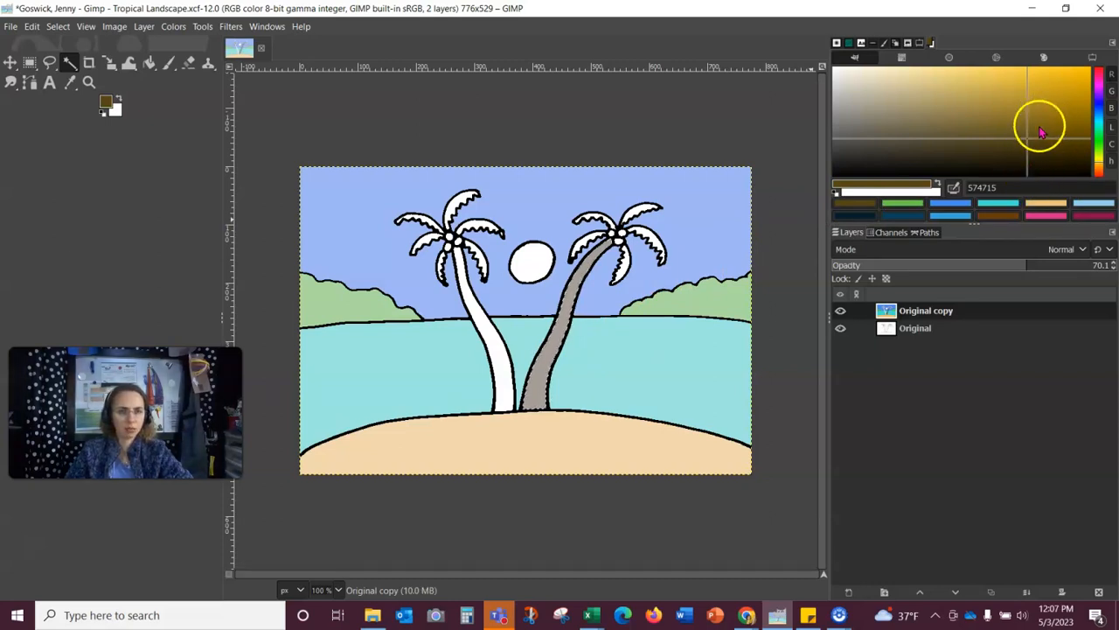
Step: Set the foreground colour to brown 683d08, refill the selected right palm trunk, and raise the Original copy layer's opacity to 100
click(964, 117)
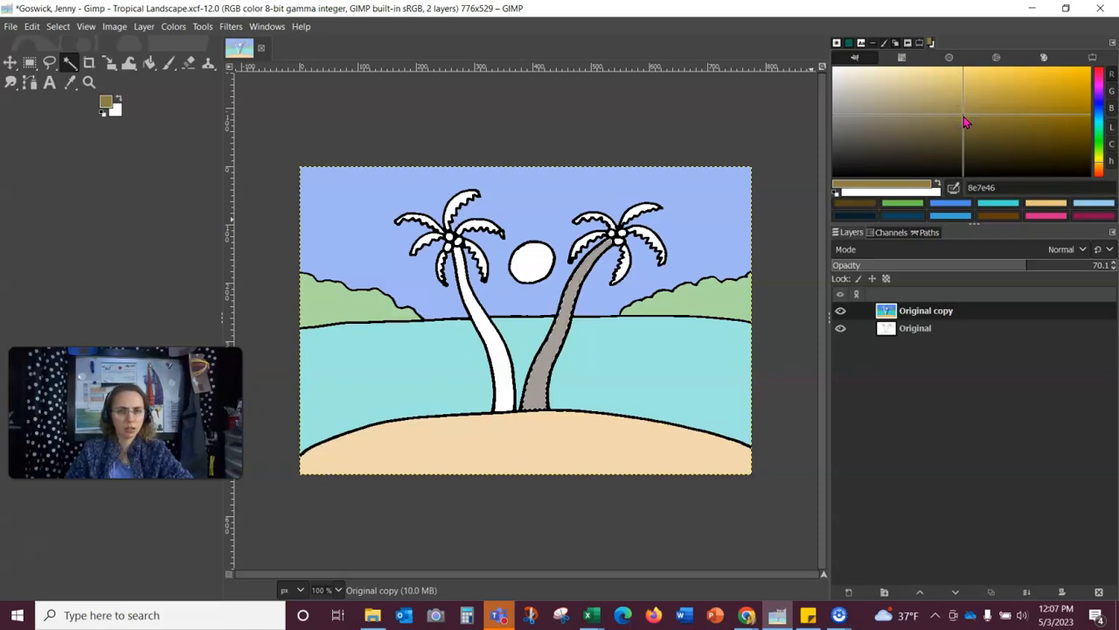
click(1003, 216)
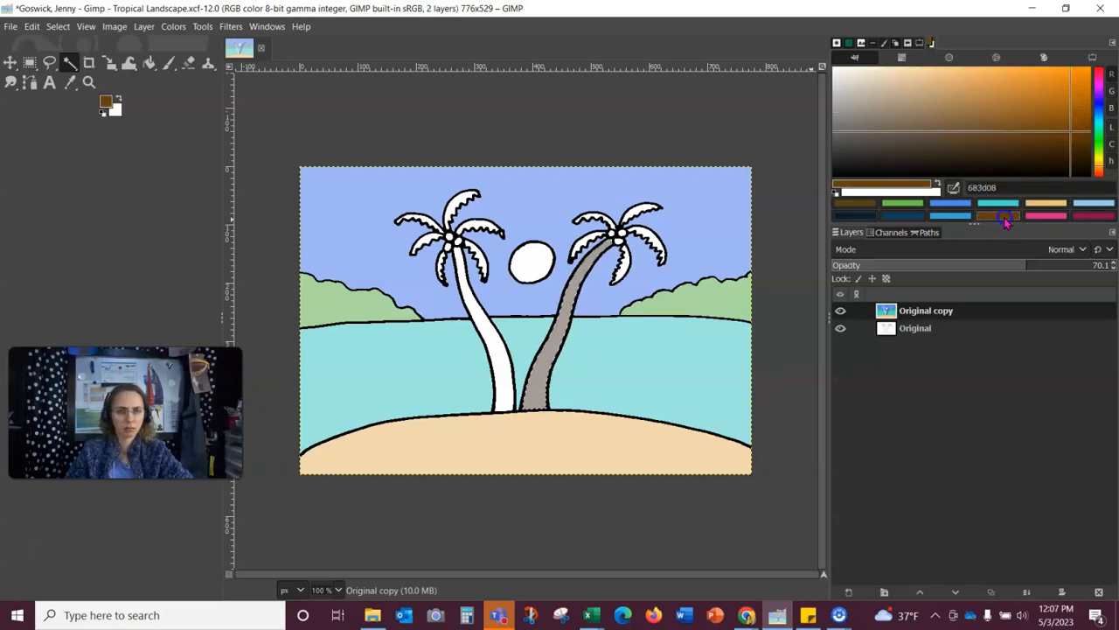
drag(894, 188, 538, 363)
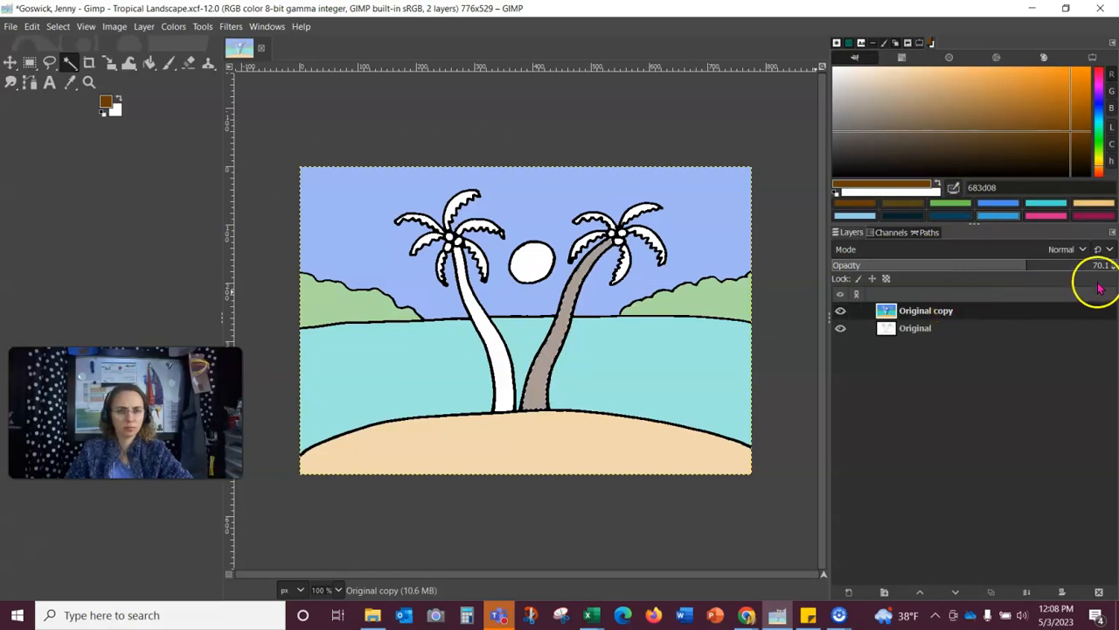
drag(1029, 267, 1117, 270)
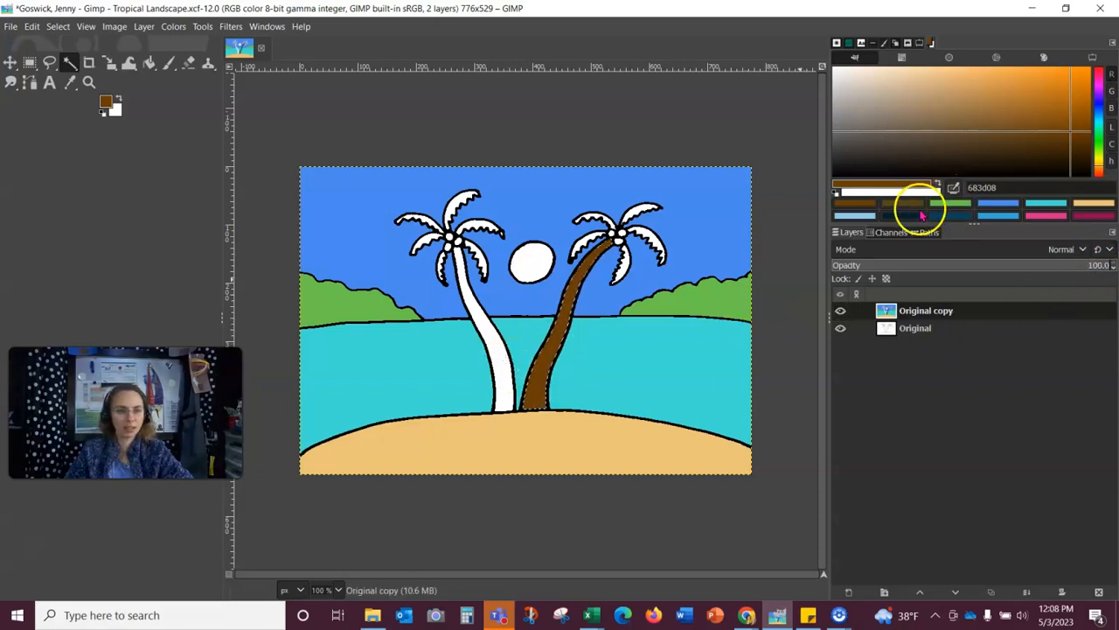
Step: Select the left palm trunk, fill it with the brown foreground colour 683d08 and clear the selection
click(494, 363)
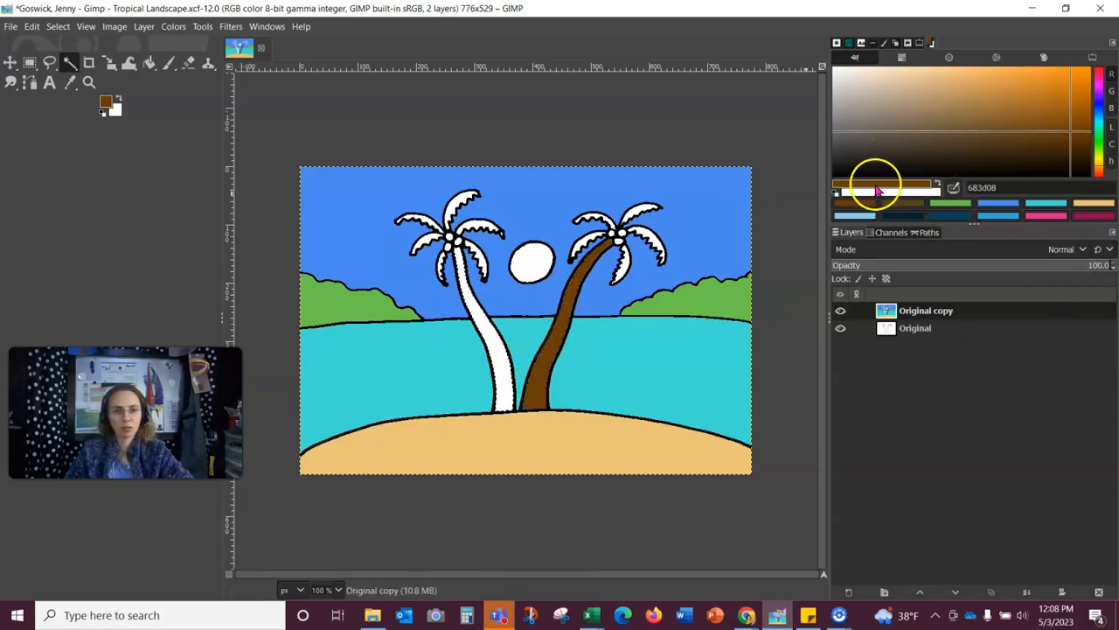
drag(512, 360, 499, 370)
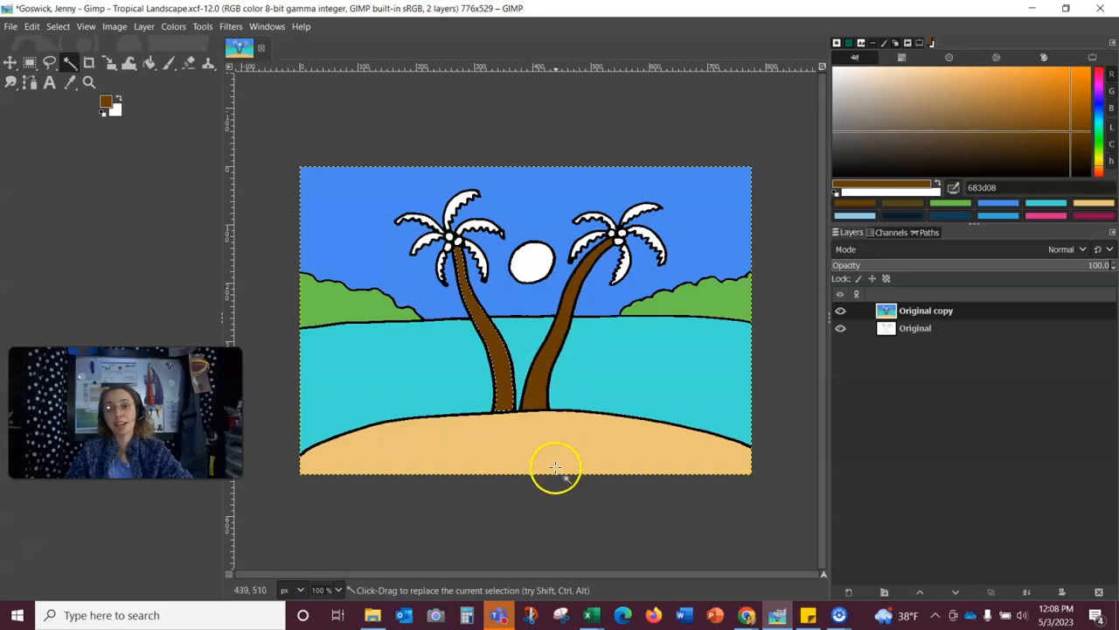
click(58, 28)
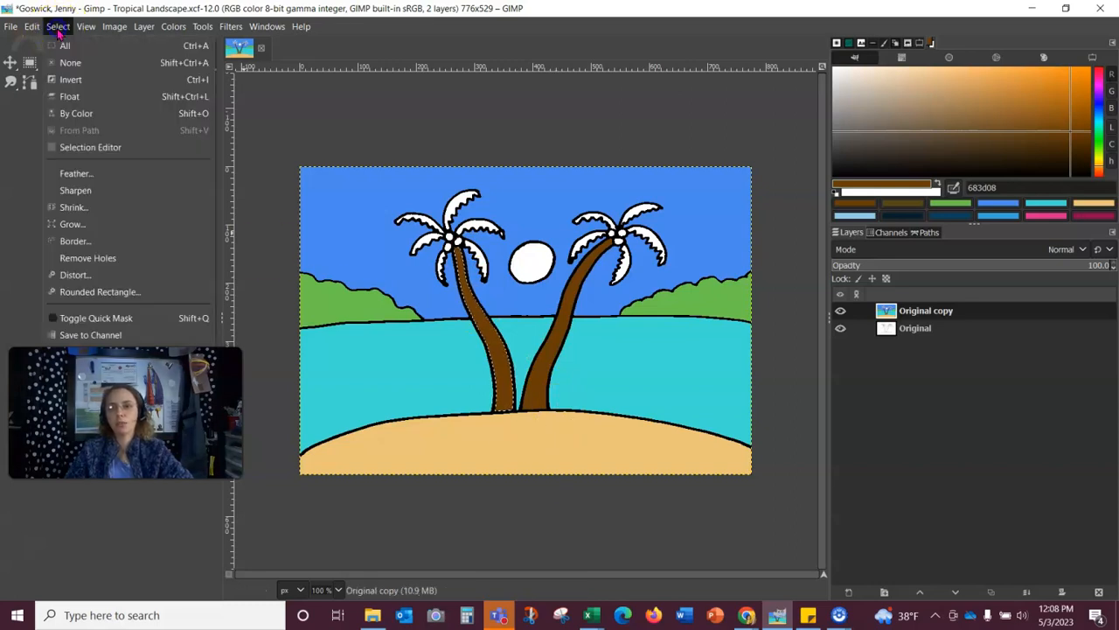
click(91, 67)
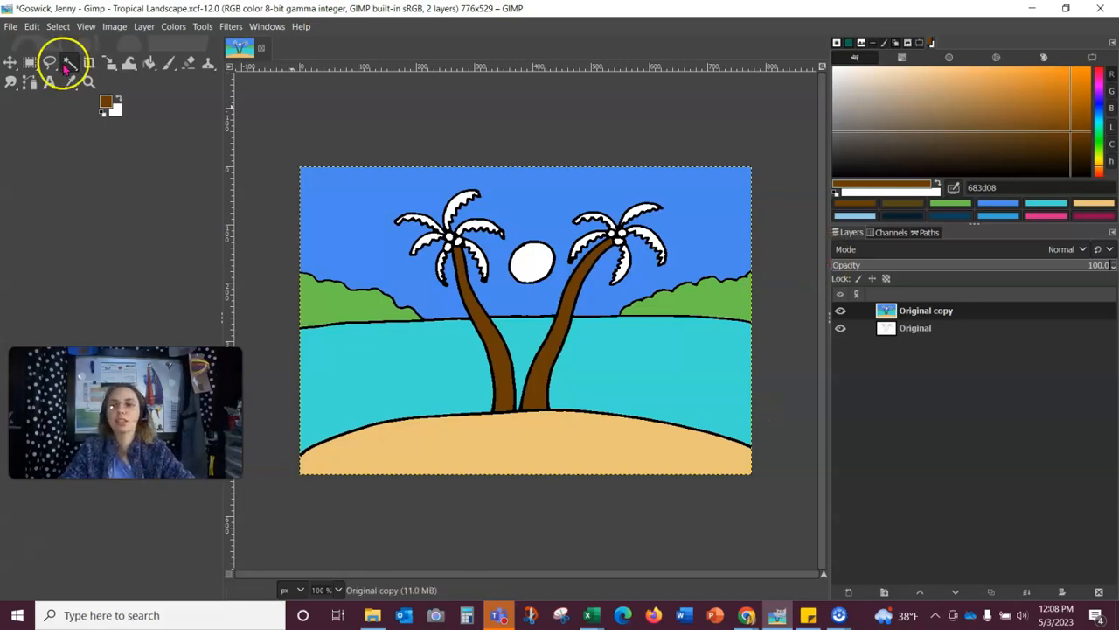
Step: Save the Tropical Landscape project file
click(7, 28)
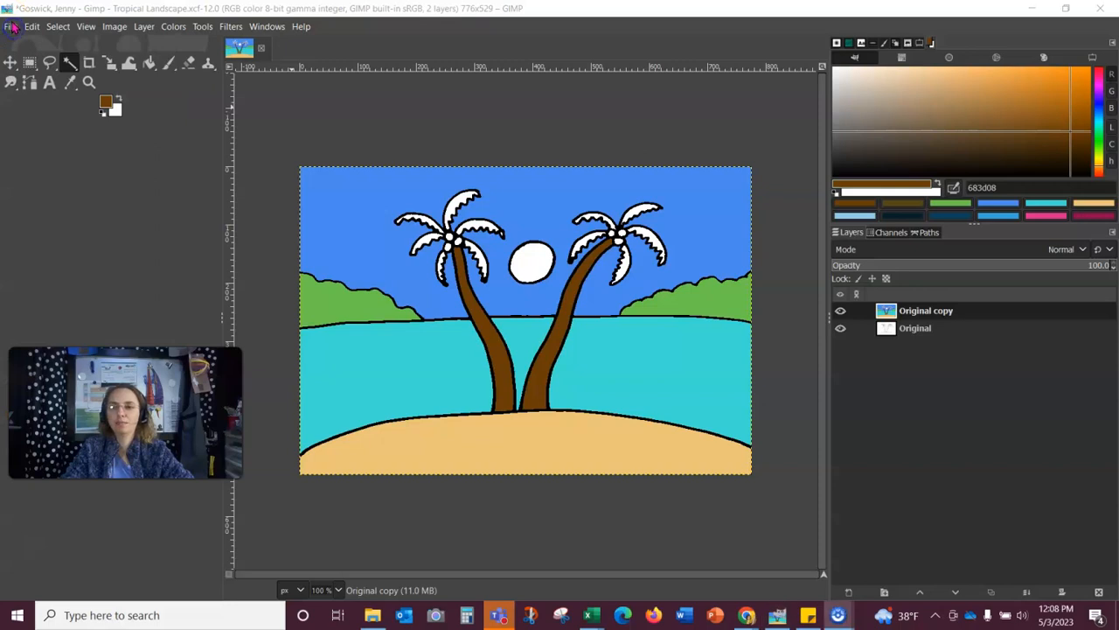
click(12, 28)
click(50, 166)
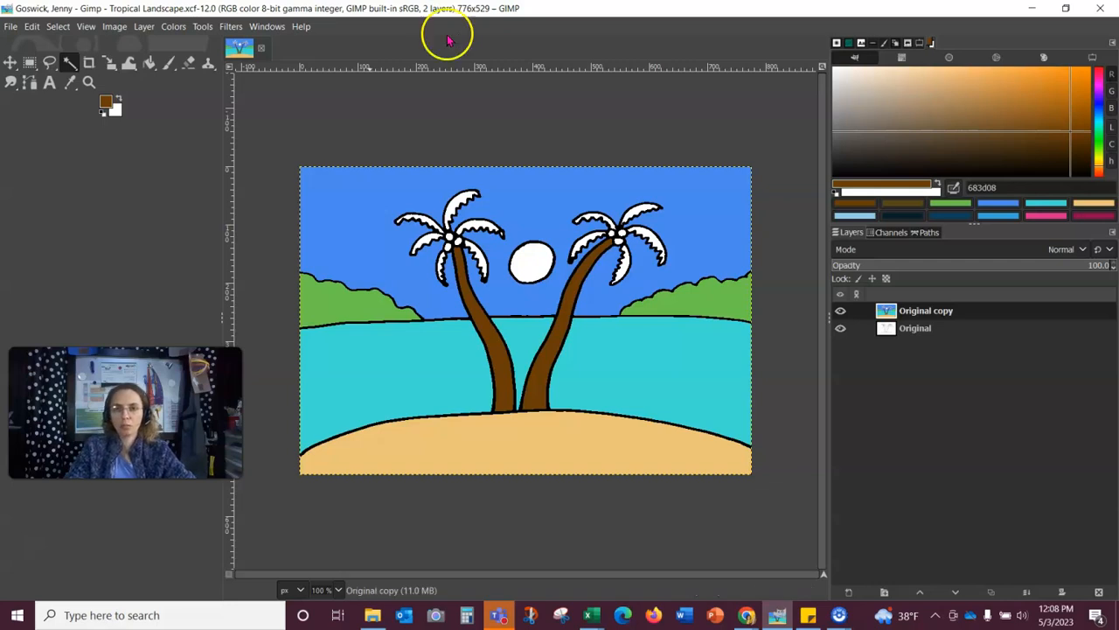
Step: Capture a rectangular screen snip covering the coloured landscape, the toolbox and the layer list, and open it in Snip & Sketch
key(super+shift+s)
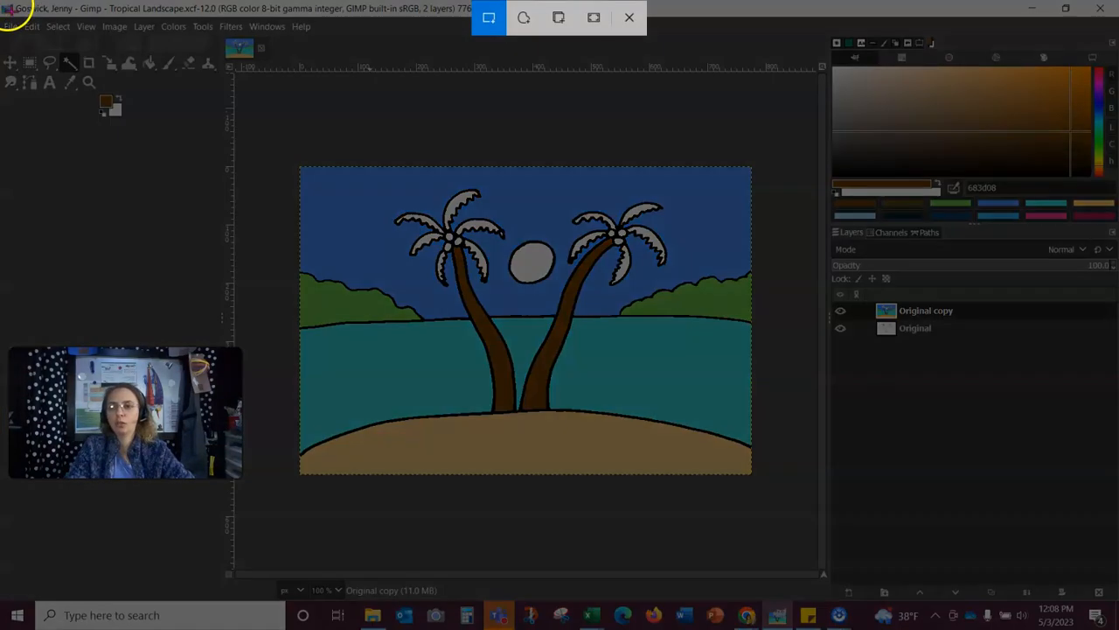
drag(1, 1, 957, 493)
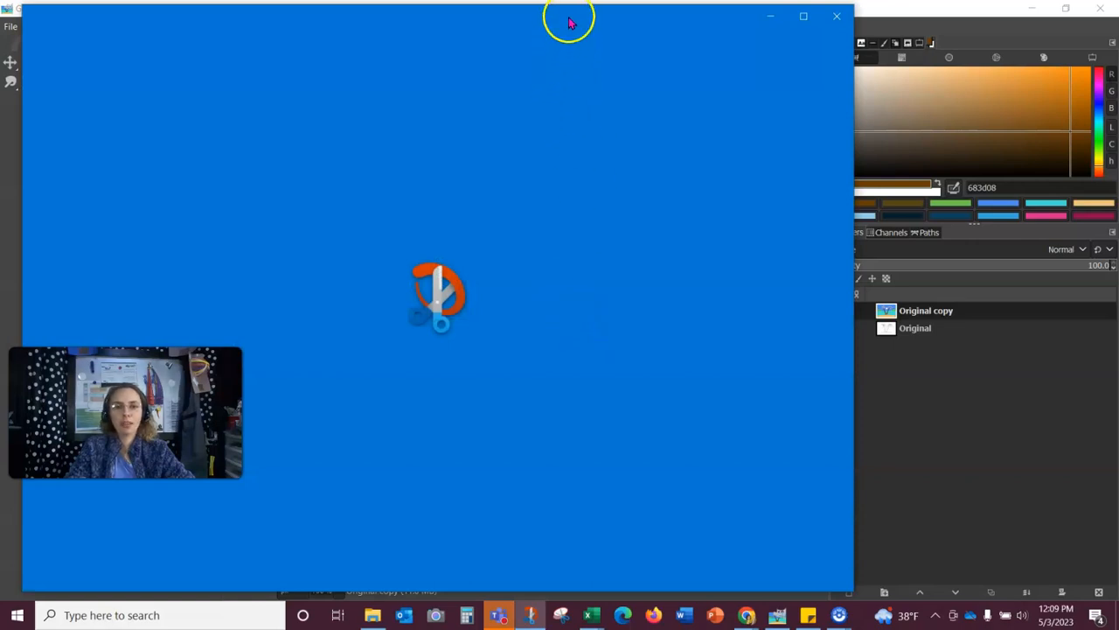
drag(569, 22, 666, 14)
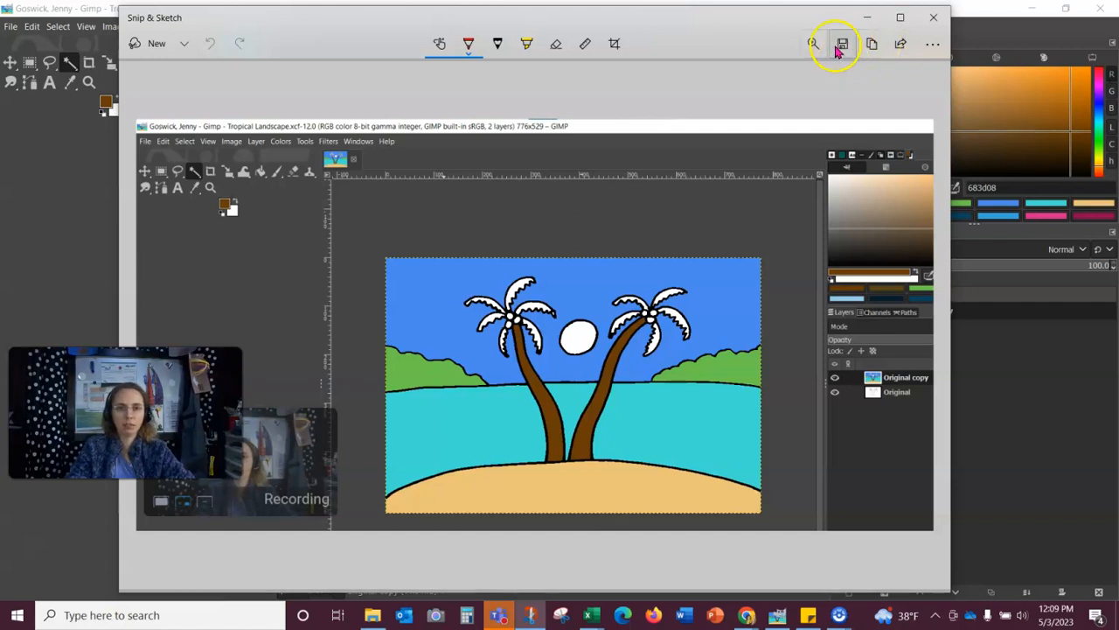
Step: Save the snip as a PNG named "13.04 - Screenshot" in the Digital Art Class Screenshot folder
click(841, 46)
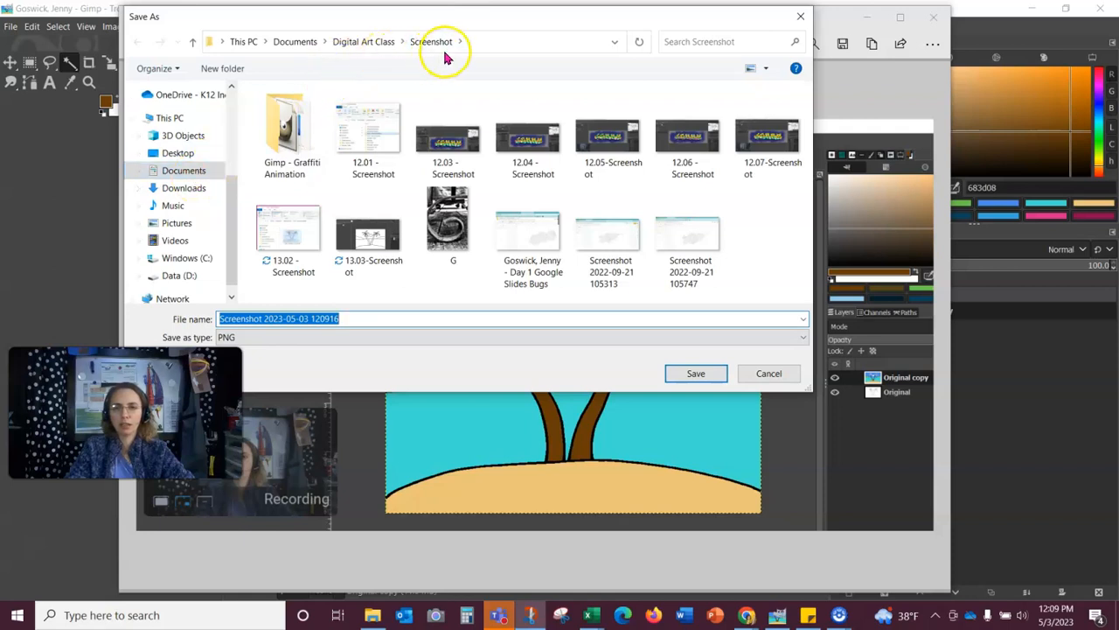
double_click(353, 322)
double_click(353, 322)
drag(356, 320, 180, 321)
text(1)
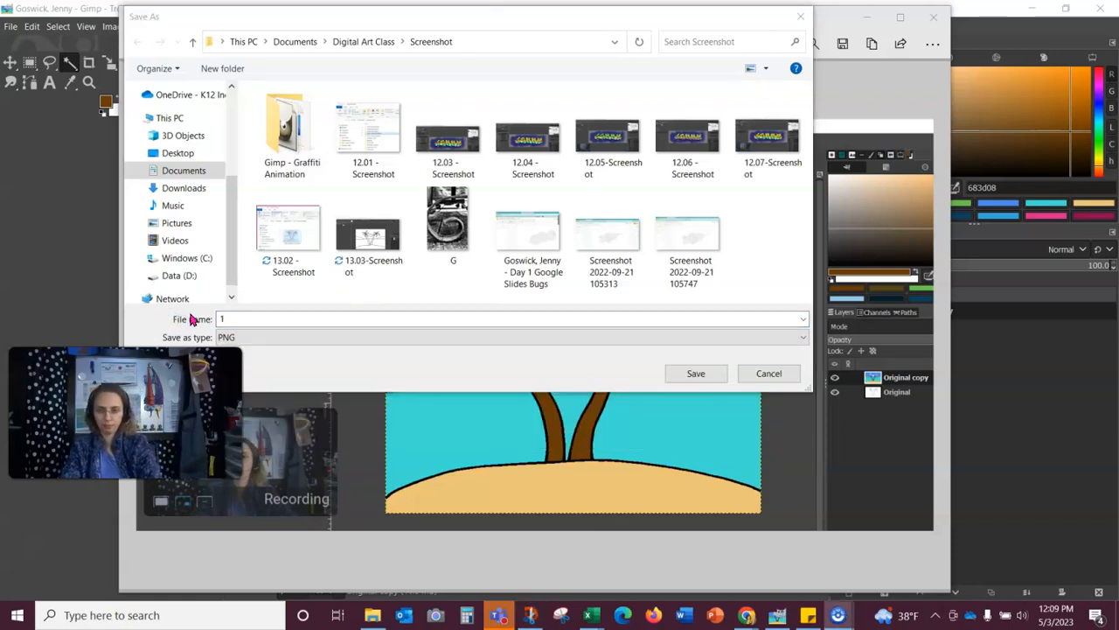
click(333, 319)
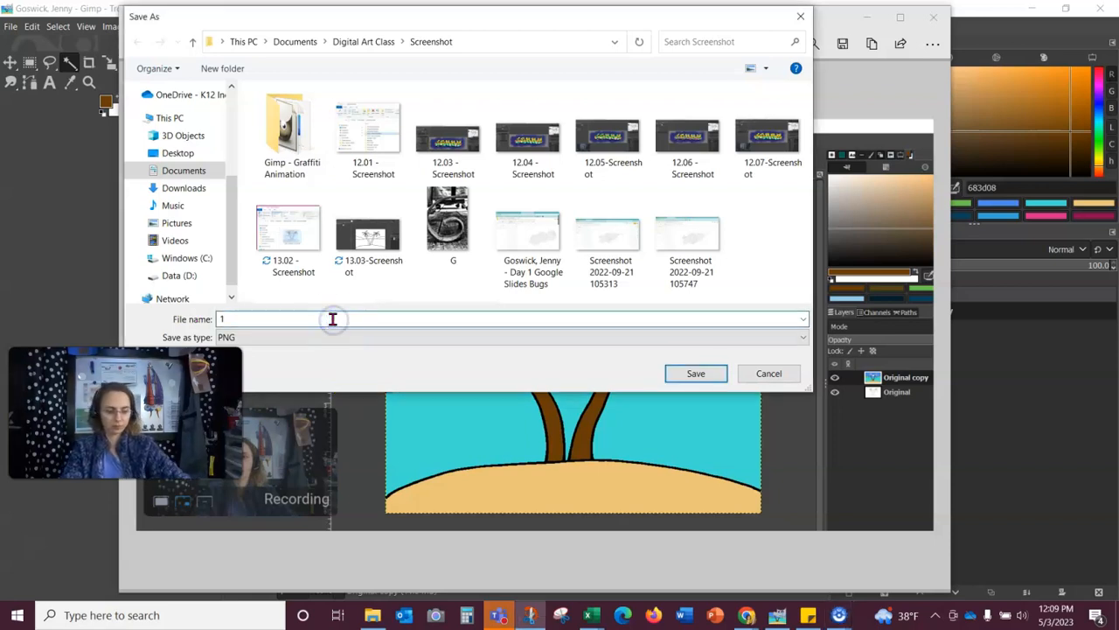
text(3)
click(332, 320)
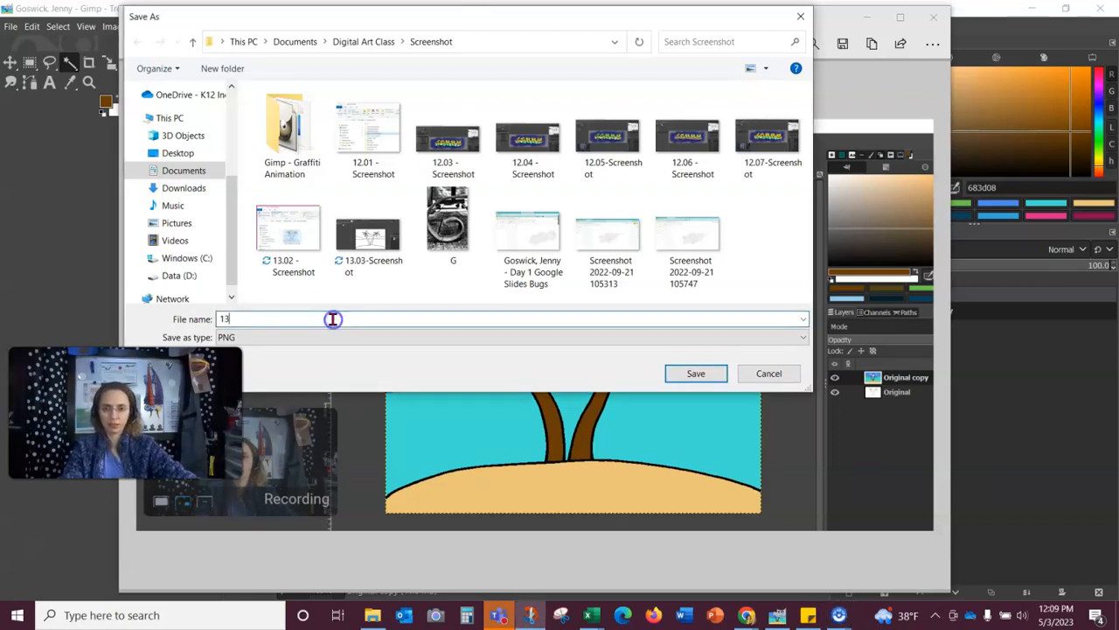
text(.)
click(333, 319)
text(.)
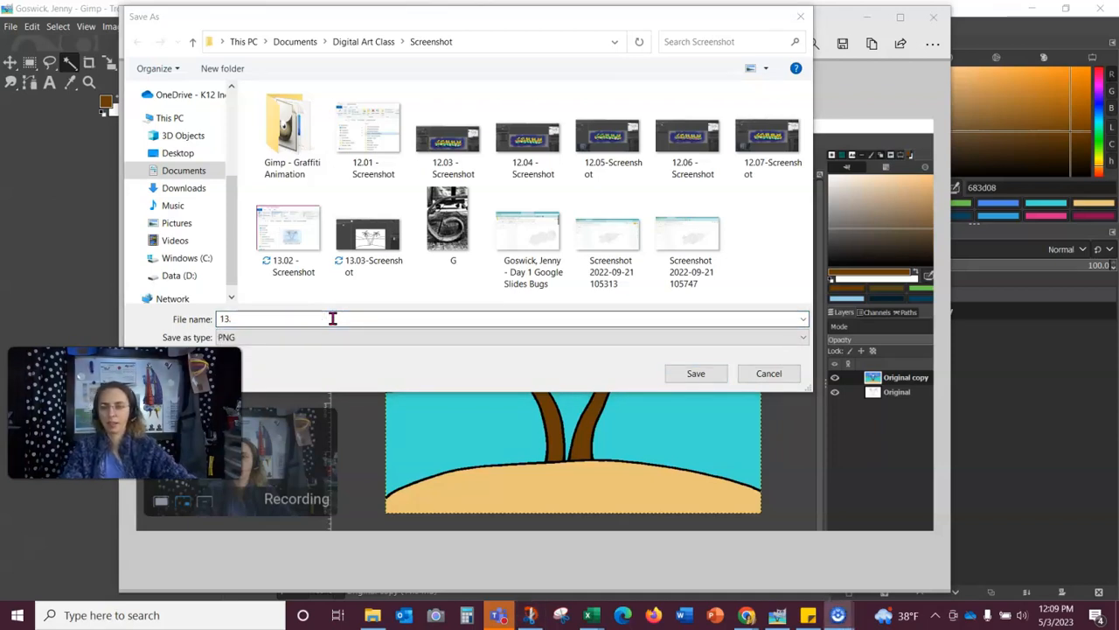
click(333, 319)
text(04 - Screenshot)
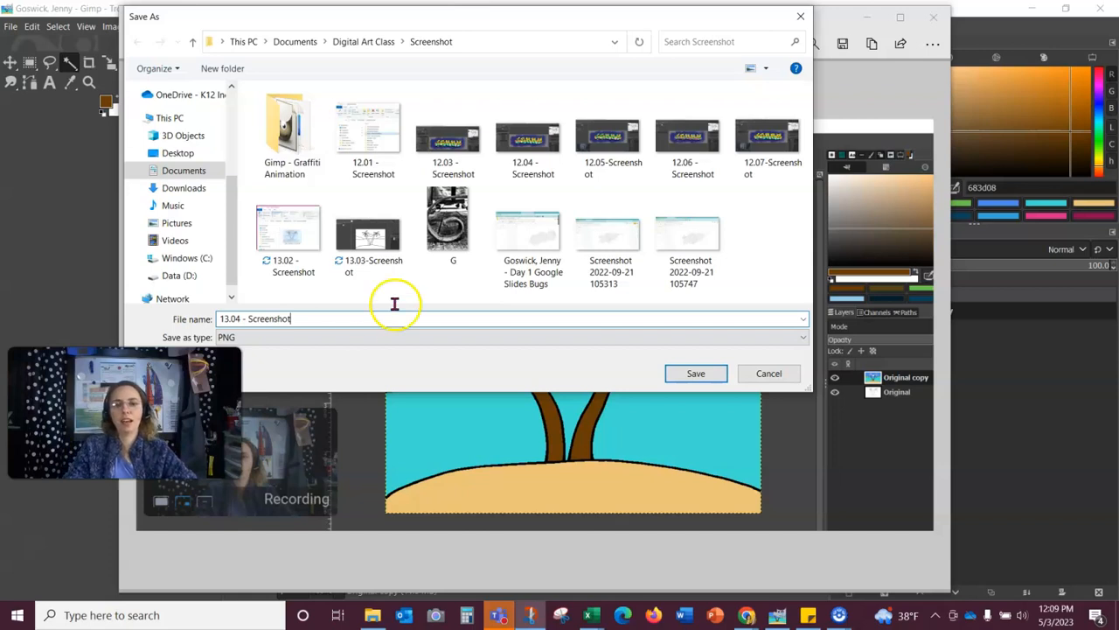
click(691, 374)
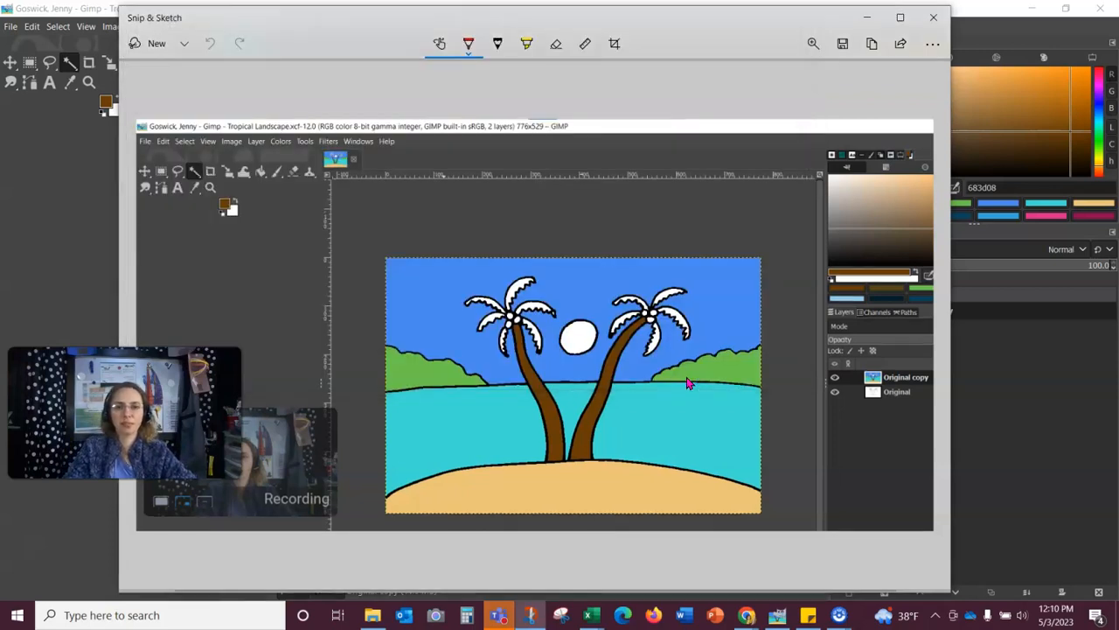